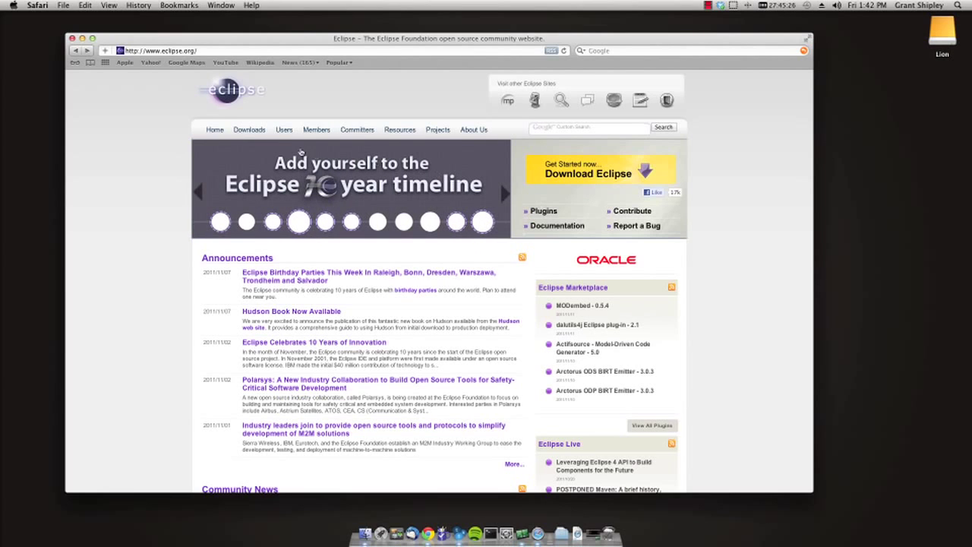
- Download the Mac OS X 64 Bit Eclipse IDE for Java Developers package from eclipse.org
{"action": "left_click", "coordinate": [251, 131]}
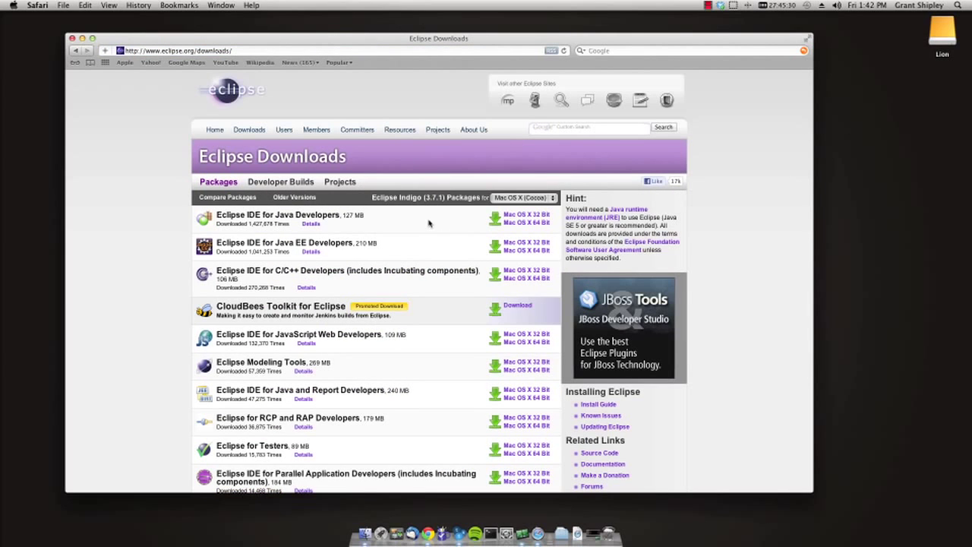
{"action": "left_click", "coordinate": [520, 223]}
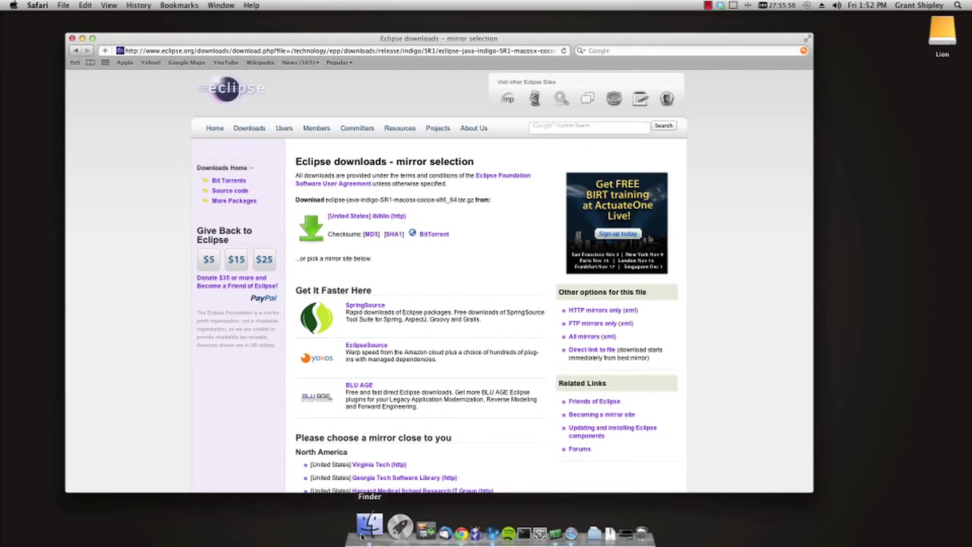
- Extract the downloaded Eclipse tar archive in the Downloads folder
{"action": "left_click", "coordinate": [366, 533]}
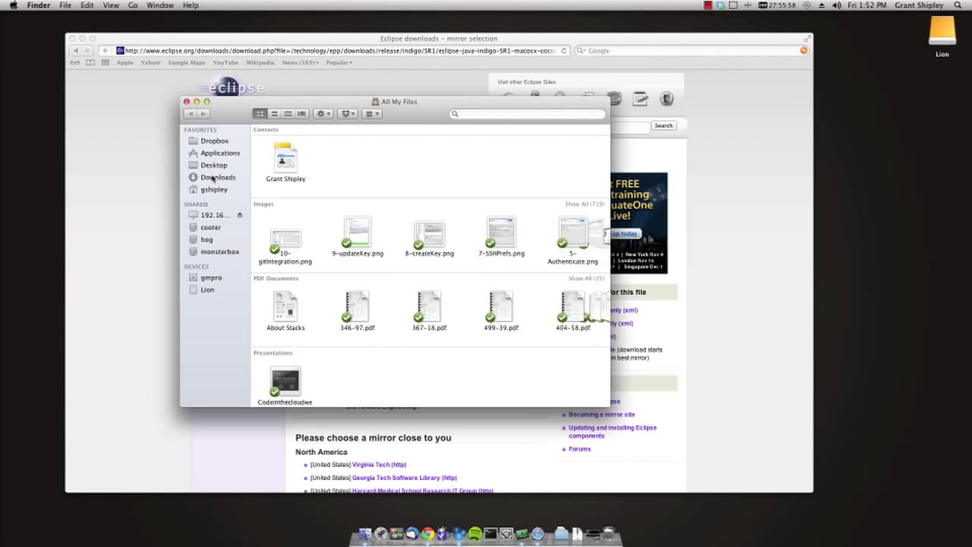
{"action": "left_click", "coordinate": [215, 178]}
{"action": "left_click", "coordinate": [310, 139]}
{"action": "double_click", "coordinate": [310, 139]}
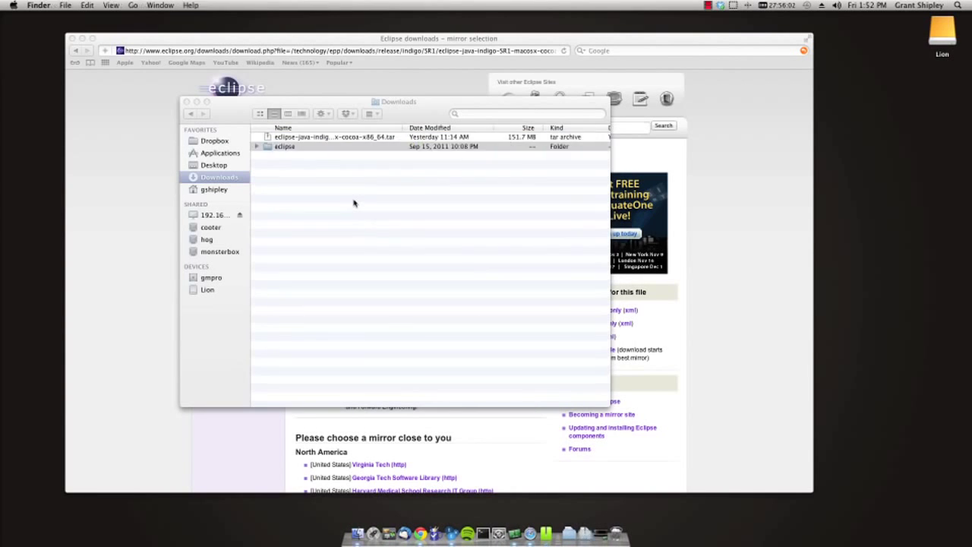
- Launch Eclipse.app from the extracted eclipse folder, confirming it may open
{"action": "left_click", "coordinate": [256, 146]}
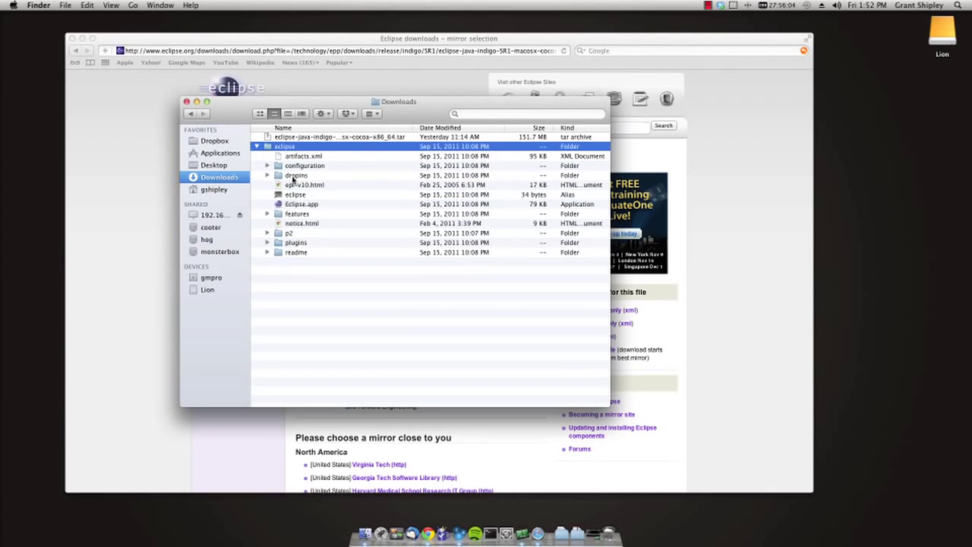
{"action": "double_click", "coordinate": [307, 205]}
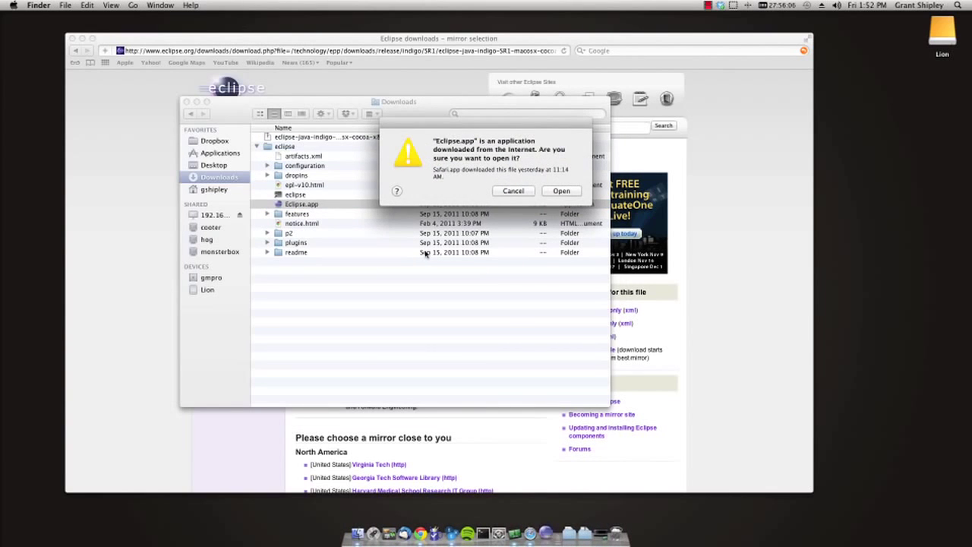
{"action": "left_click", "coordinate": [563, 190]}
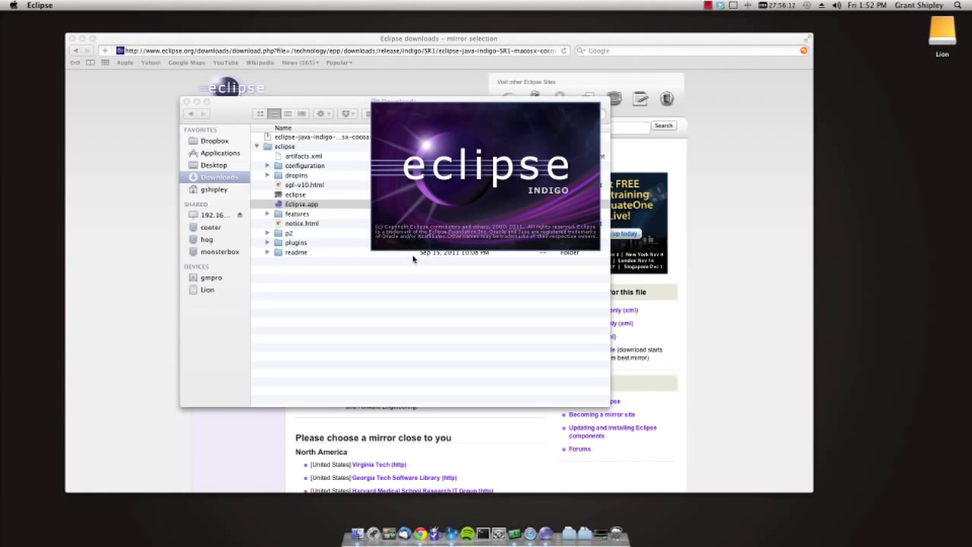
- Accept the default workspace and add a 'JBoss Tools' update site at download.jboss.org/jbosstools/updates
{"action": "left_click", "coordinate": [612, 294]}
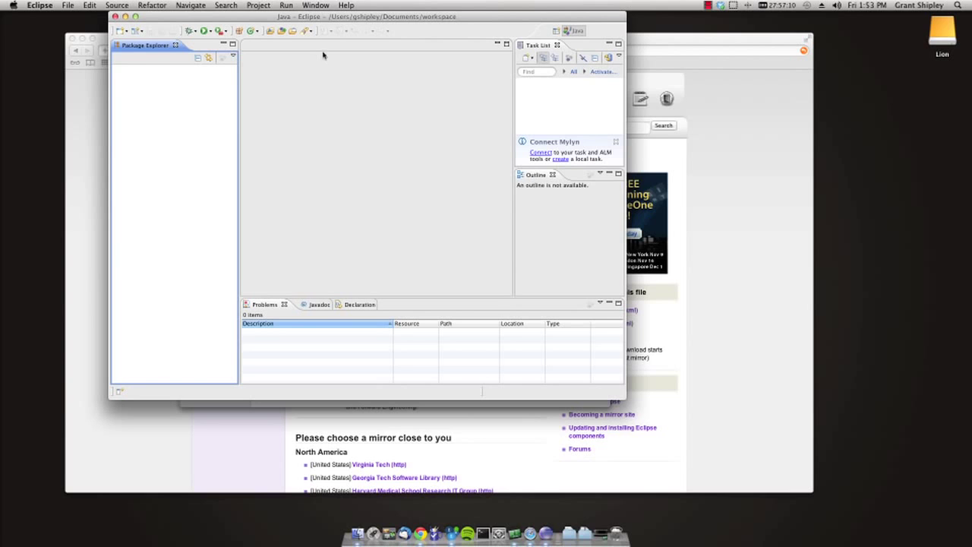
{"action": "left_click", "coordinate": [346, 6]}
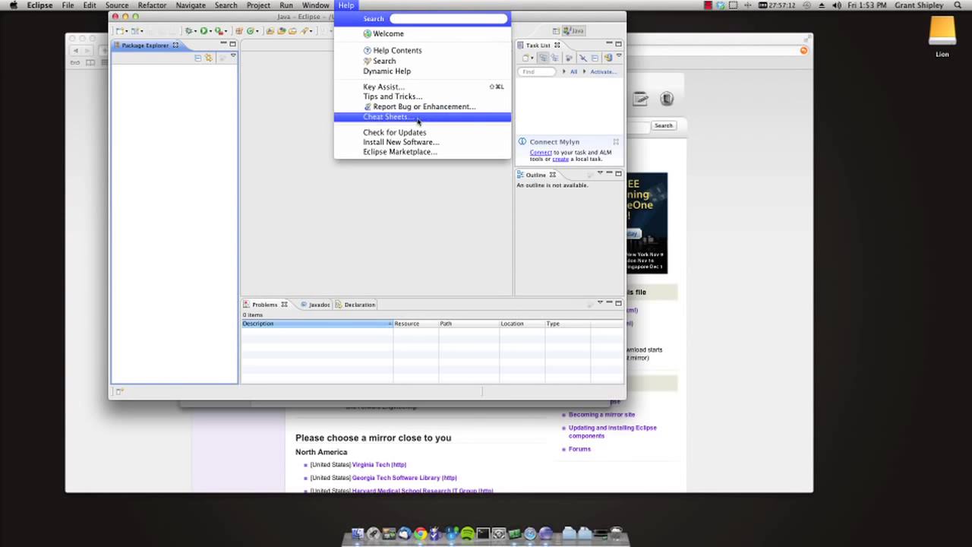
{"action": "left_click", "coordinate": [414, 145]}
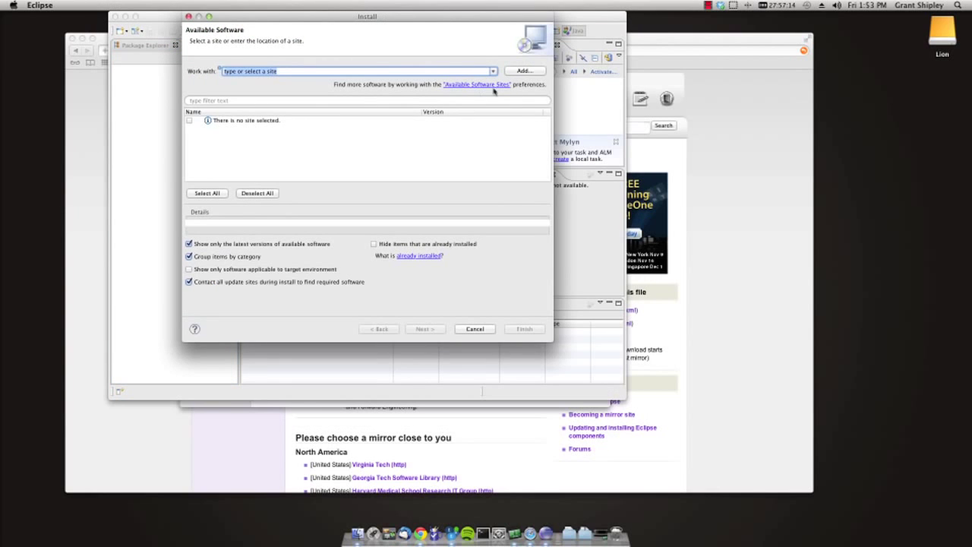
{"action": "left_click", "coordinate": [524, 71]}
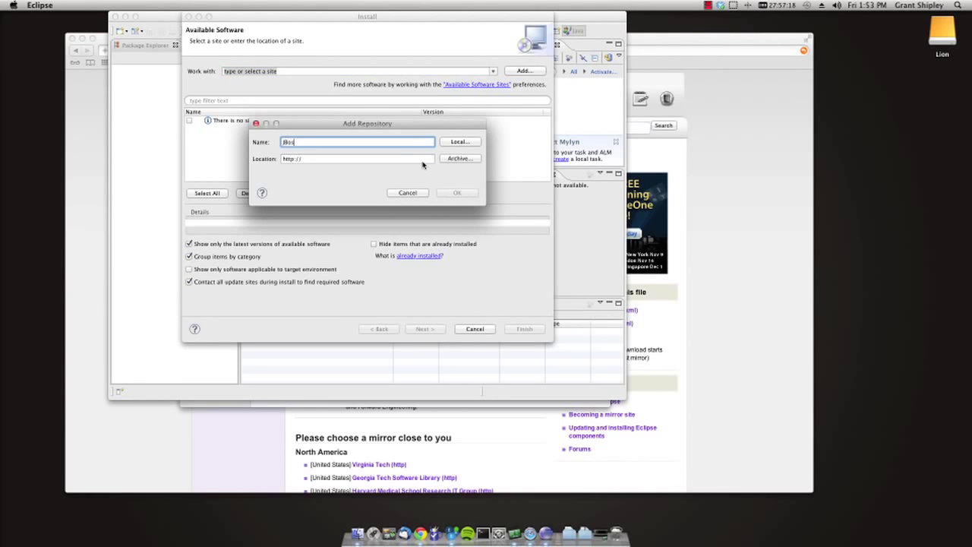
{"action": "key", "text": "Tab"}
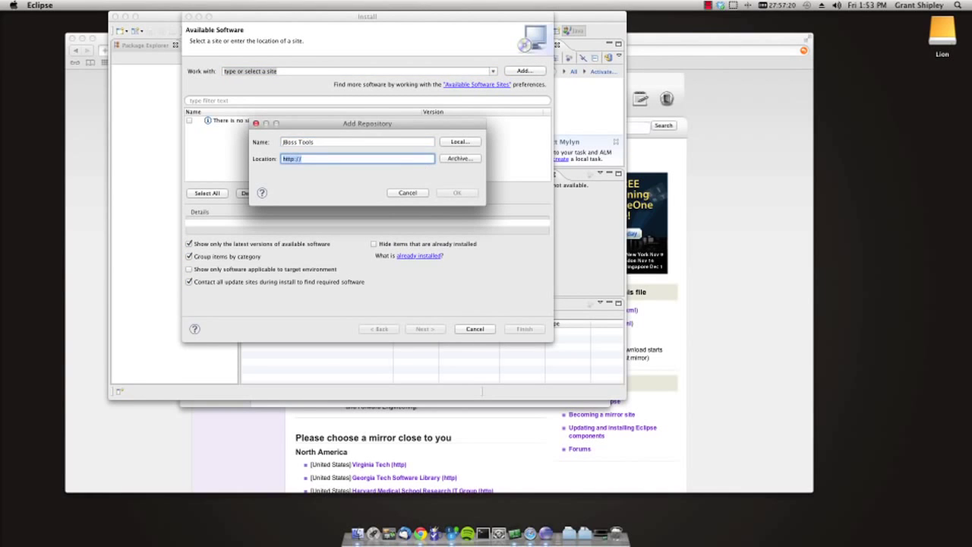
{"action": "key", "text": "super+v"}
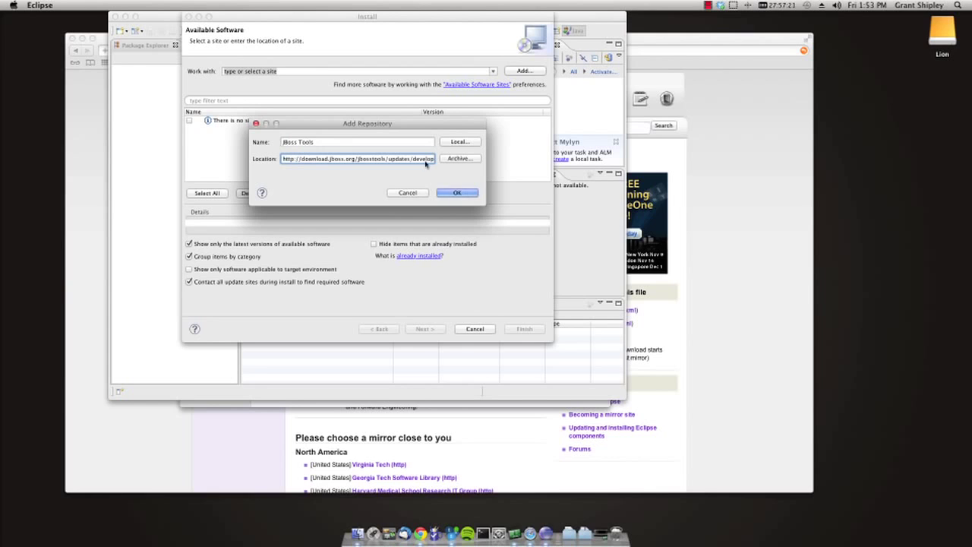
{"action": "left_click", "coordinate": [457, 194]}
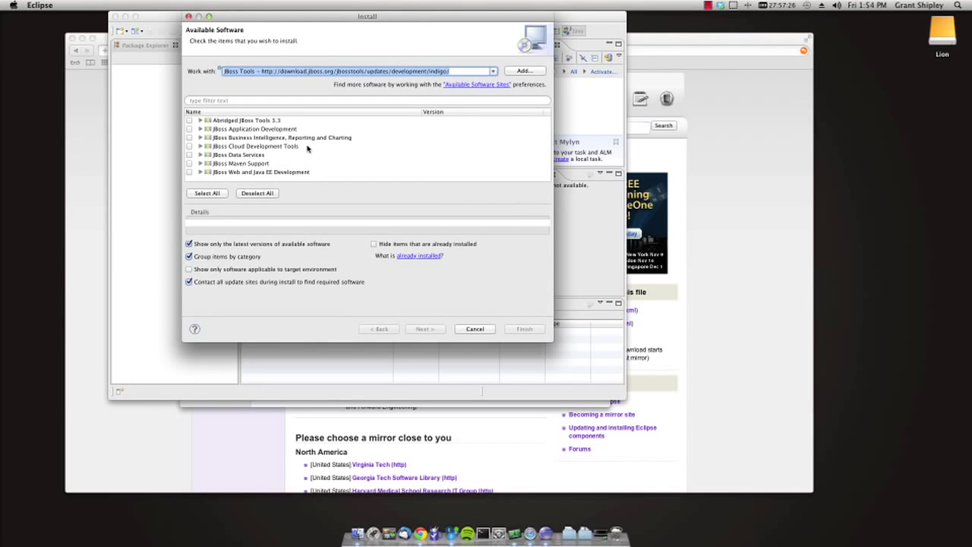
- Select JBoss OpenShift Express Tools under JBoss Cloud Development Tools, accept the license, and install
{"action": "left_click", "coordinate": [201, 146]}
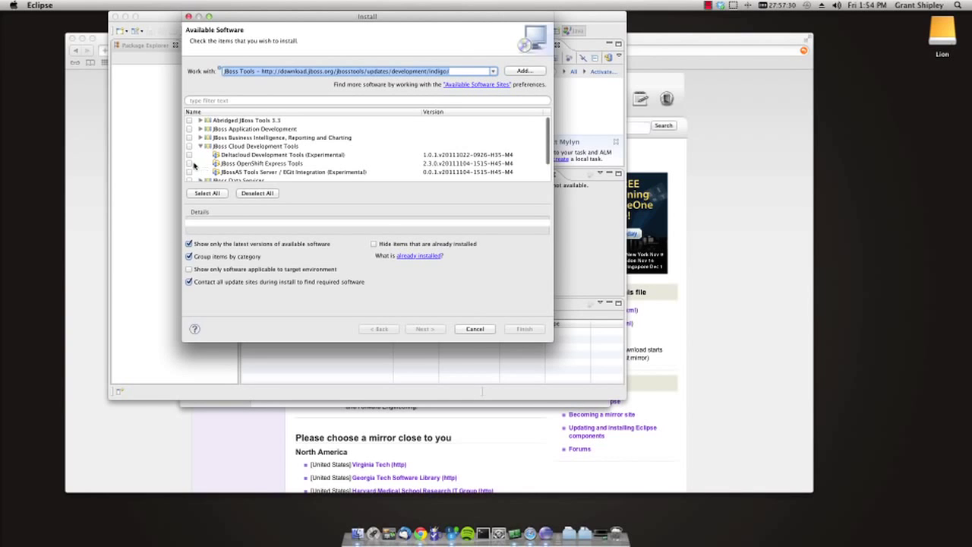
{"action": "left_click", "coordinate": [190, 163]}
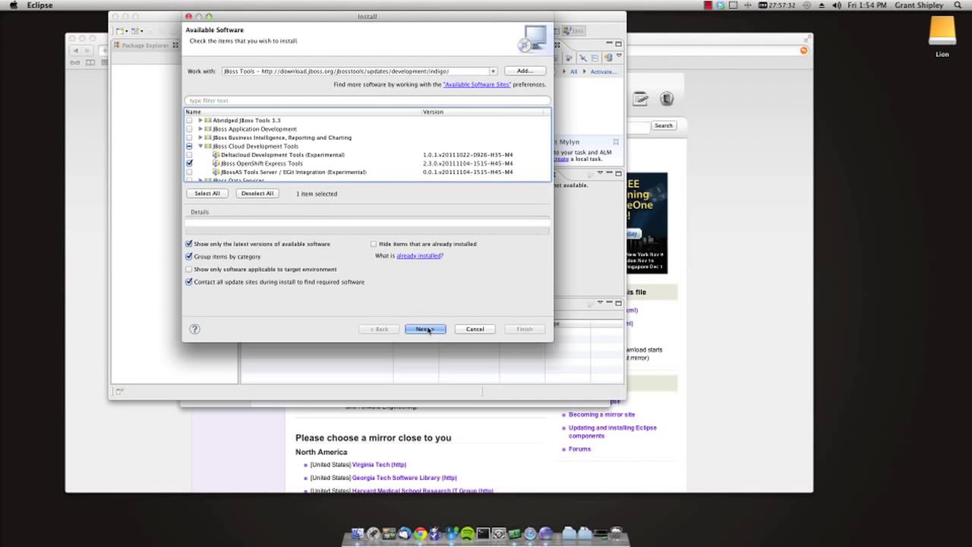
{"action": "left_click", "coordinate": [426, 329]}
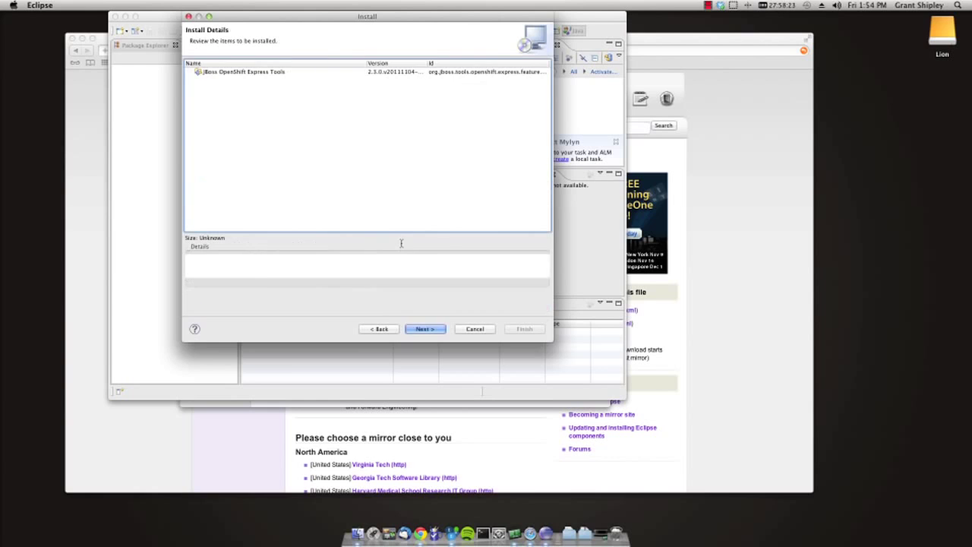
{"action": "left_click", "coordinate": [431, 332]}
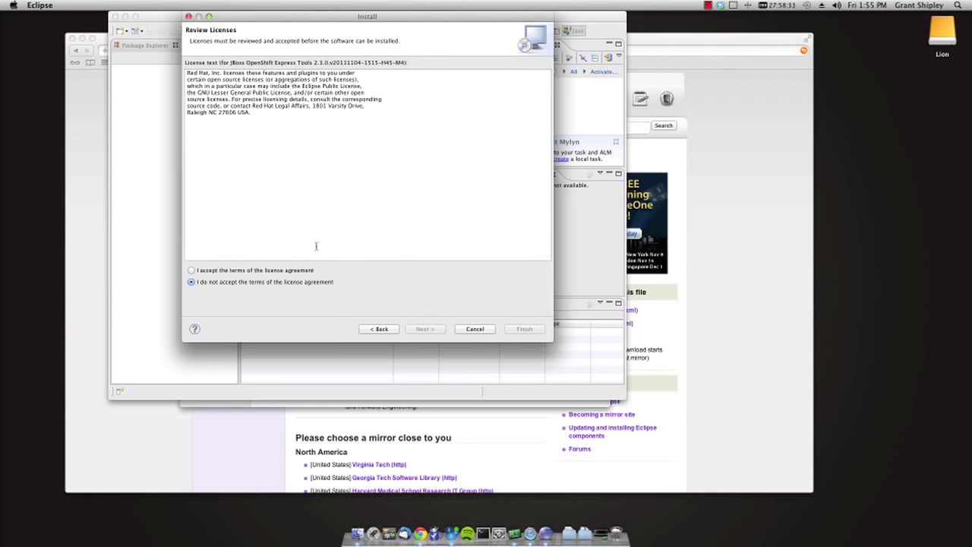
{"action": "left_click", "coordinate": [191, 270]}
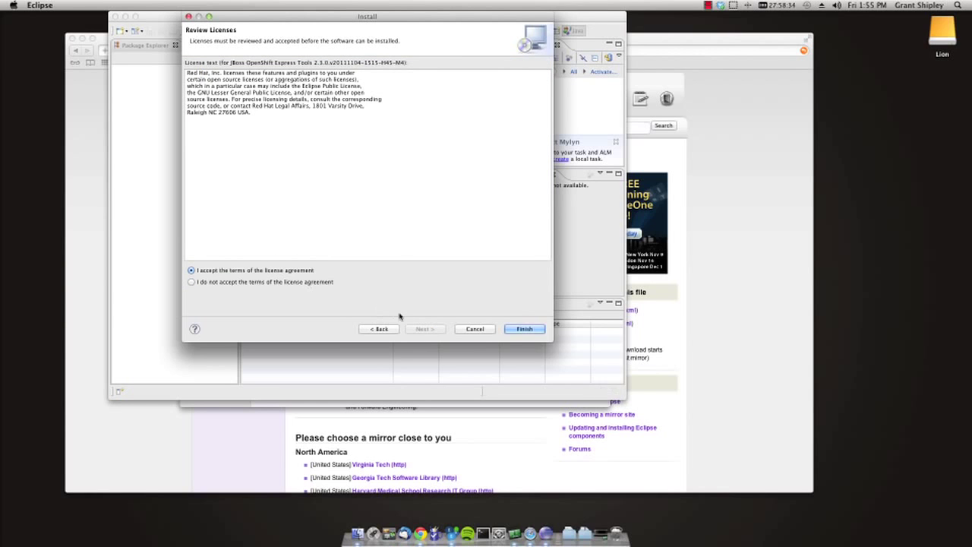
{"action": "left_click", "coordinate": [523, 329]}
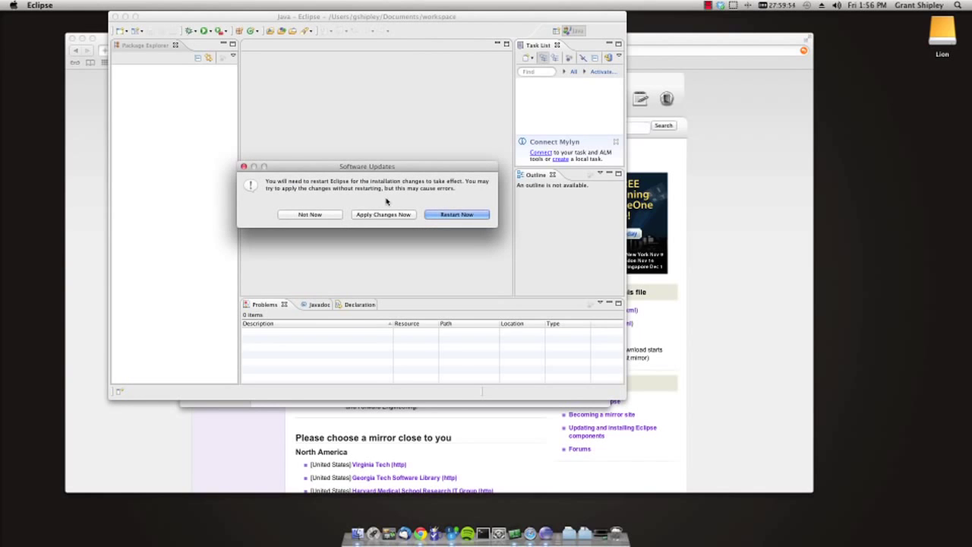
- Restart Eclipse, keep the default workspace, and maximize the window
{"action": "left_click", "coordinate": [456, 215]}
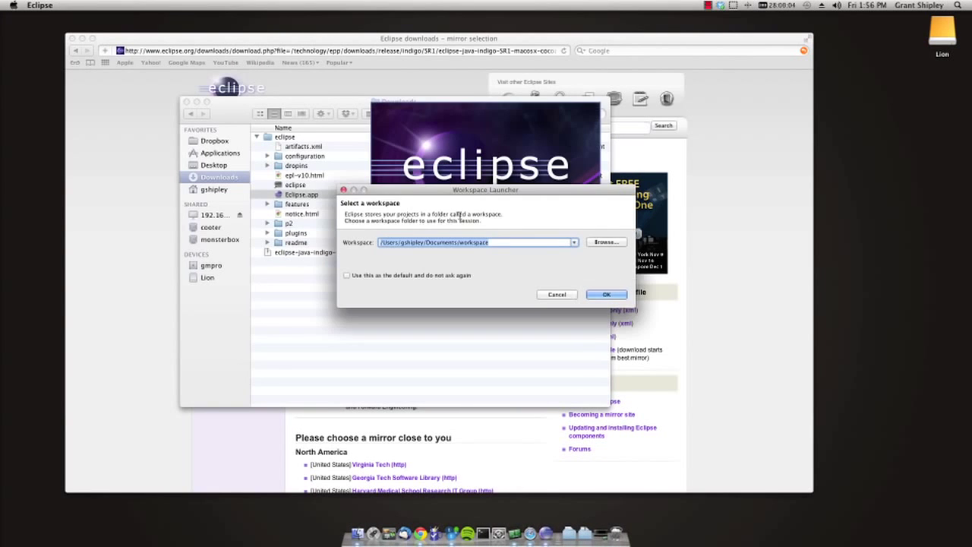
{"action": "key", "text": "Return"}
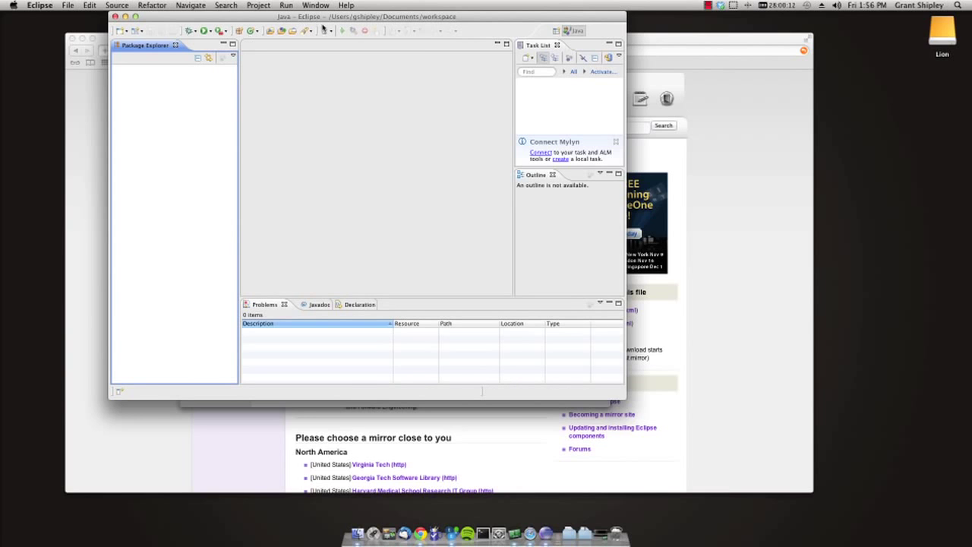
{"action": "left_click_drag", "start_coordinate": [327, 22], "coordinate": [340, 5]}
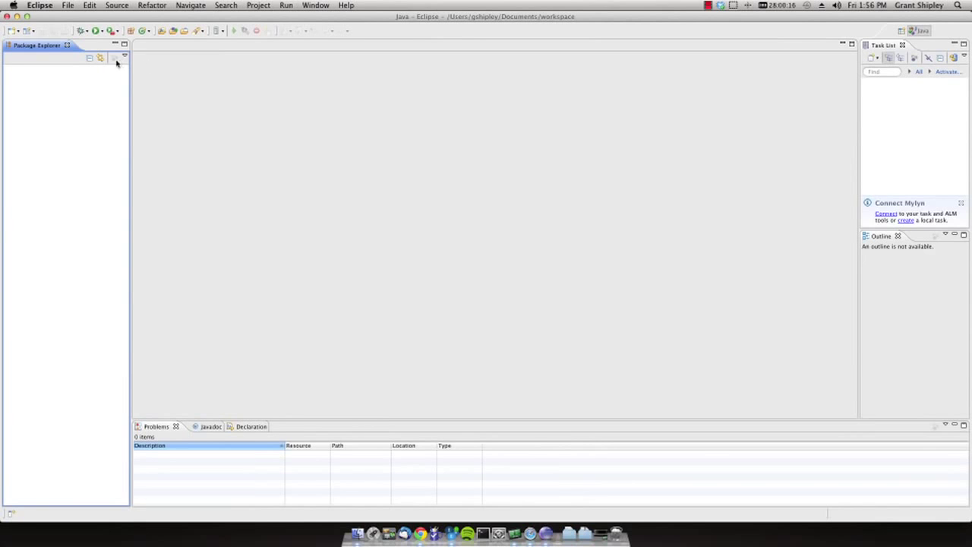
- Start the OpenShift Express Application wizard from the New wizards list
{"action": "left_click", "coordinate": [18, 34]}
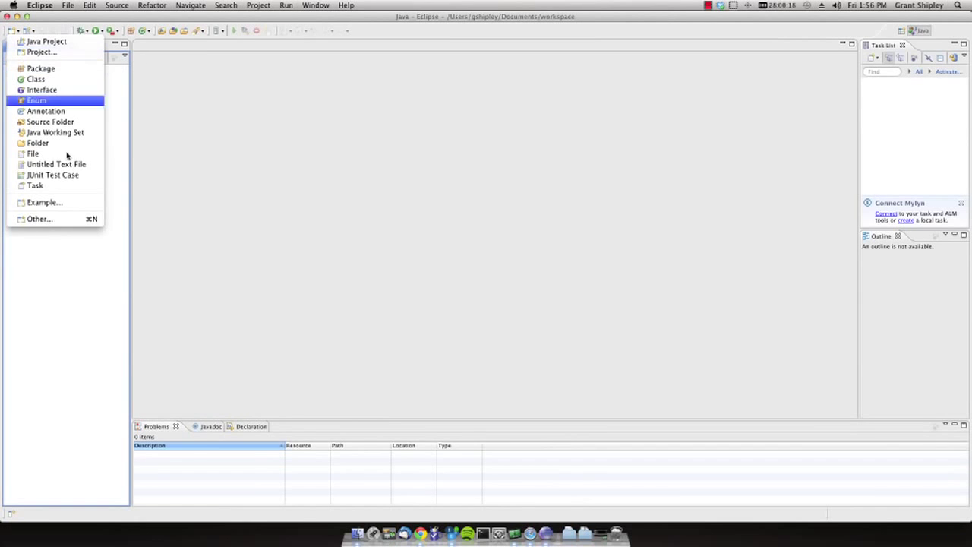
{"action": "left_click", "coordinate": [66, 222]}
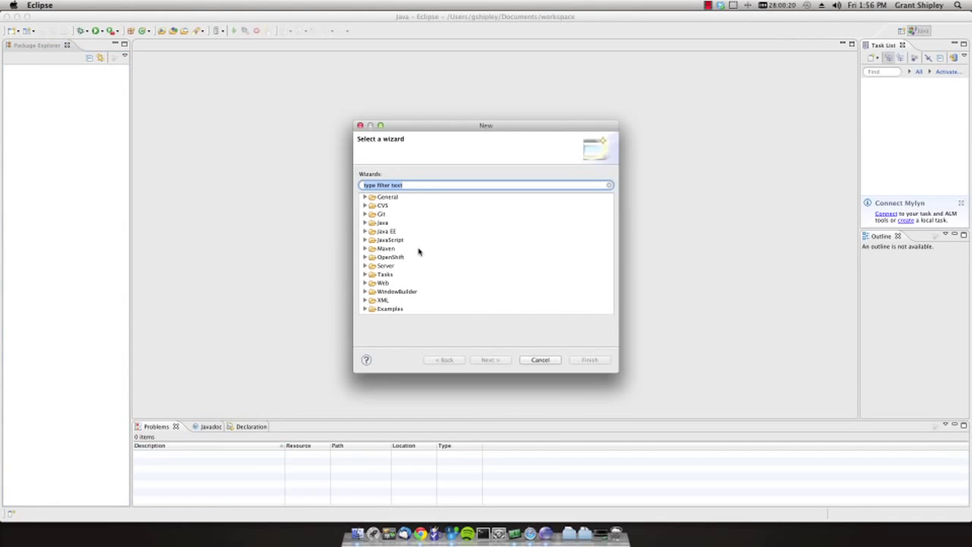
{"action": "left_click", "coordinate": [364, 257]}
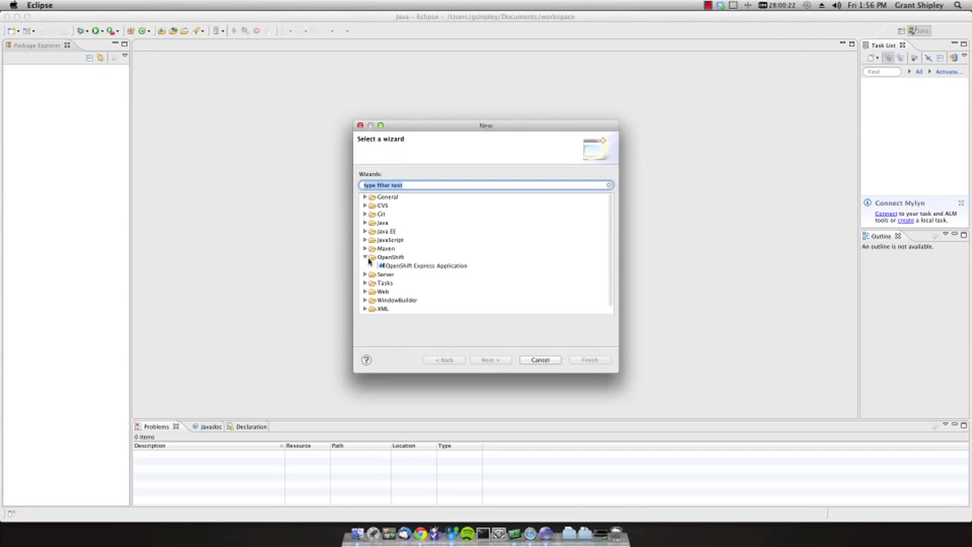
{"action": "left_click", "coordinate": [432, 266]}
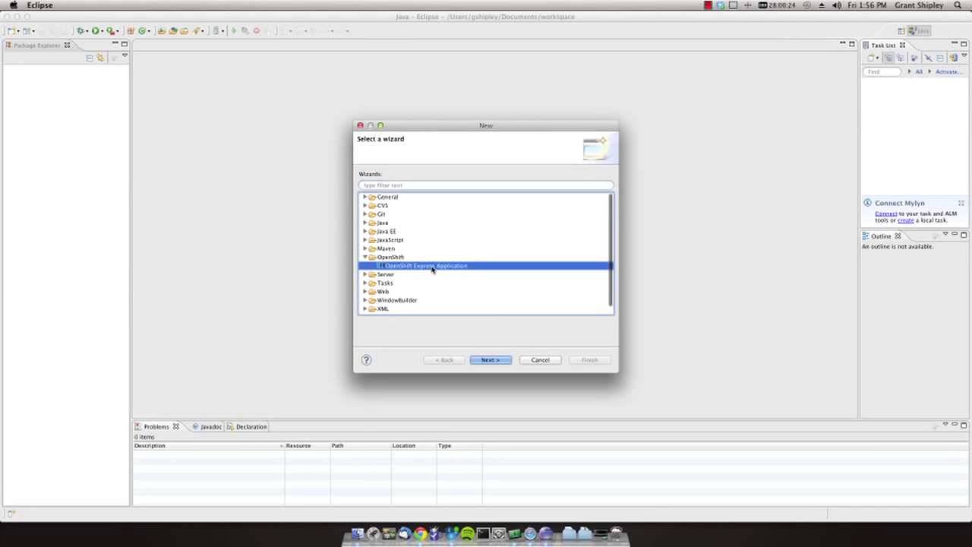
{"action": "left_click", "coordinate": [499, 361]}
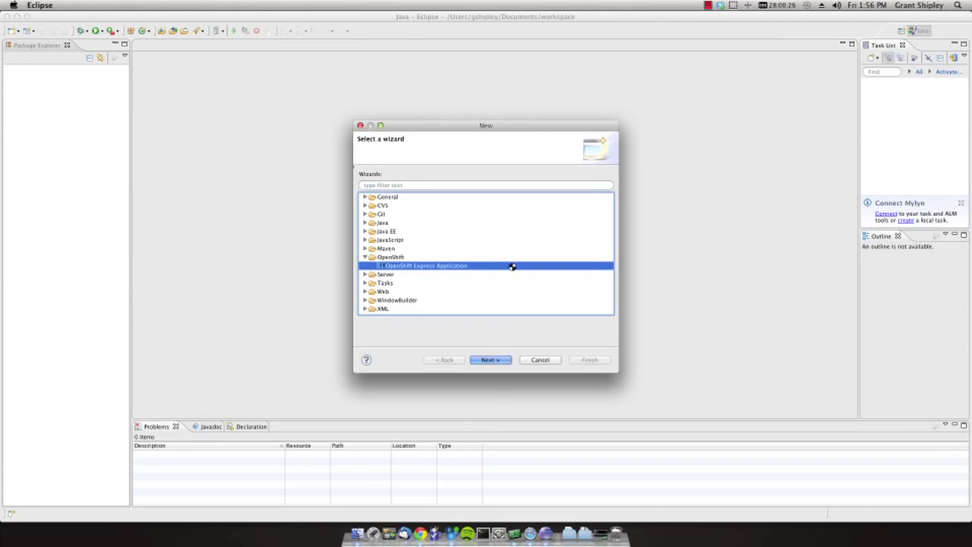
- Enter the OpenShift account username and password and validate the credentials
{"action": "left_click", "coordinate": [497, 217]}
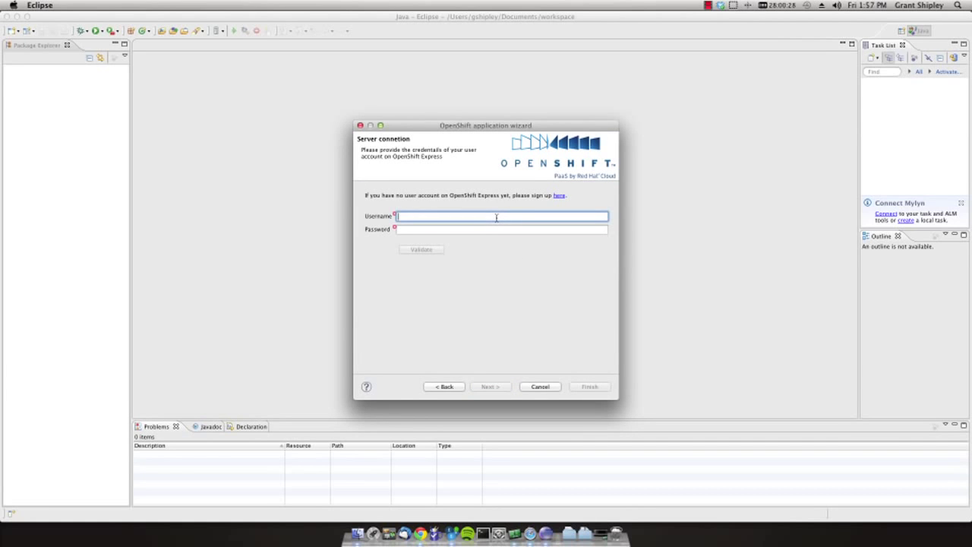
{"action": "type", "text": "gshipley21"}
{"action": "key", "text": "Tab"}
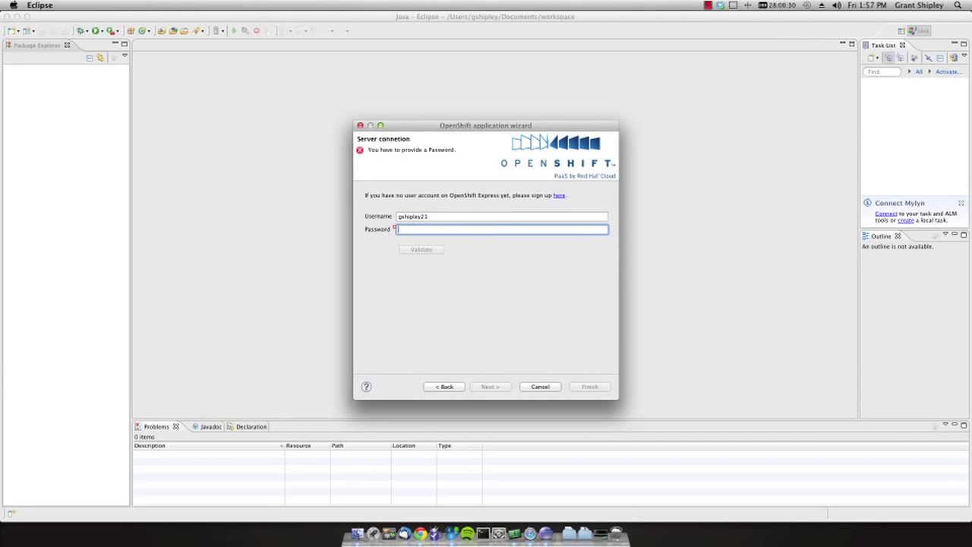
{"action": "type", "text": "•••••••"}
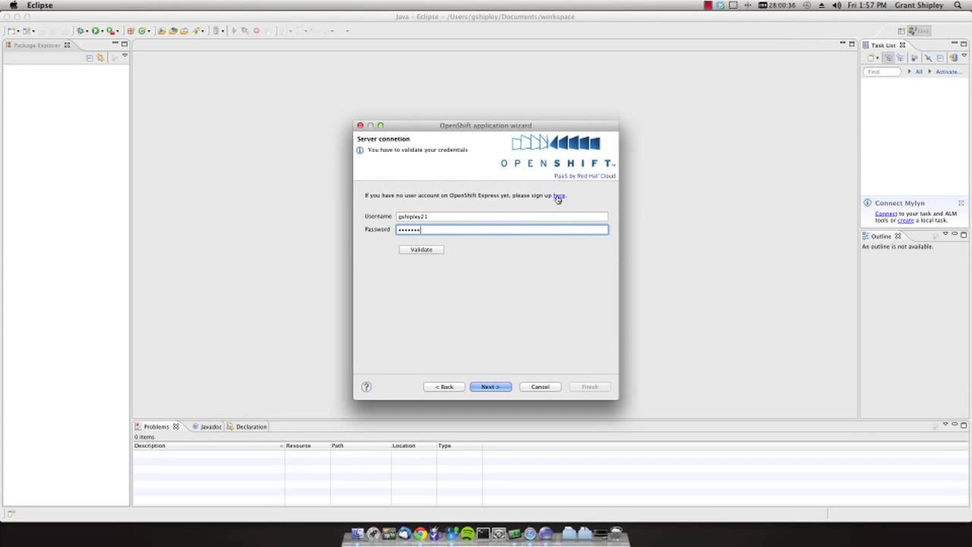
{"action": "left_click", "coordinate": [490, 387]}
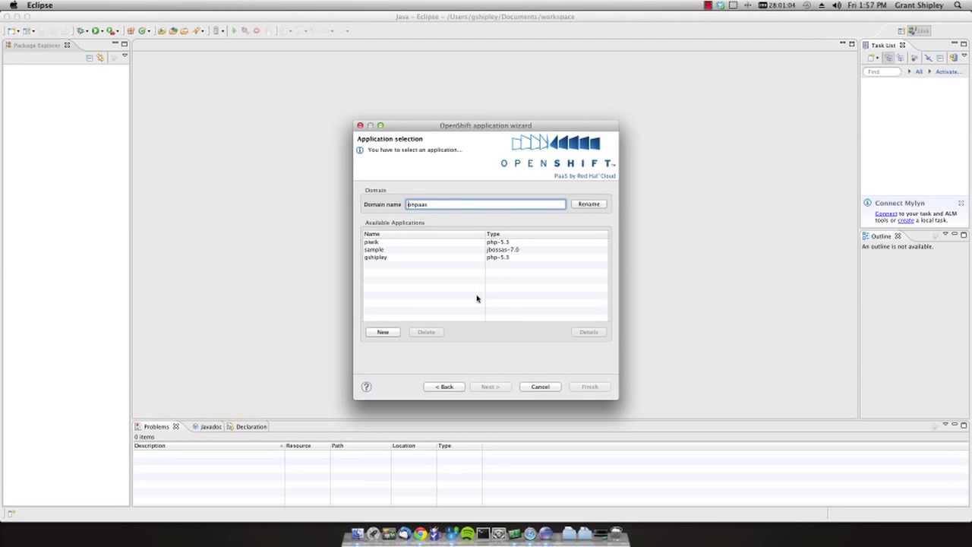
- Review the details of the existing sample application
{"action": "left_click", "coordinate": [376, 250]}
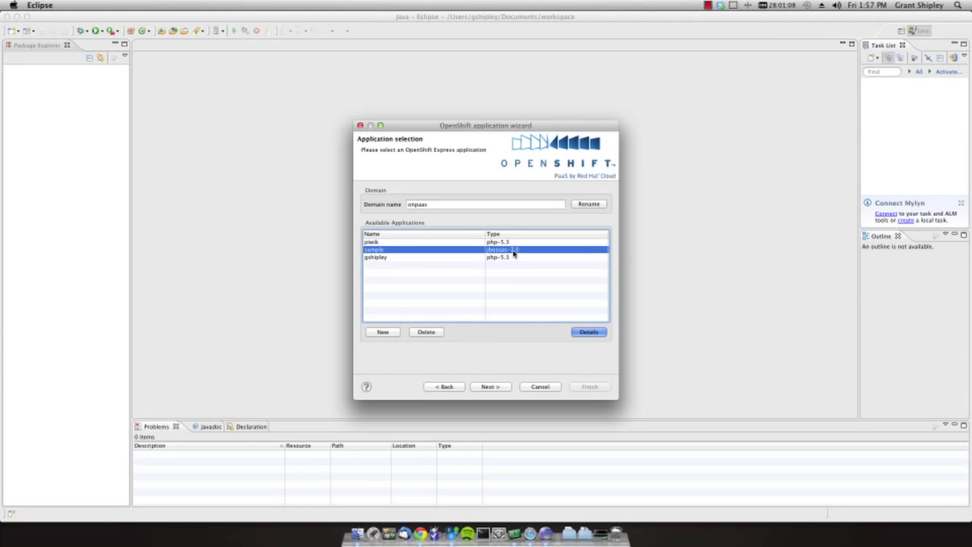
{"action": "left_click", "coordinate": [587, 333]}
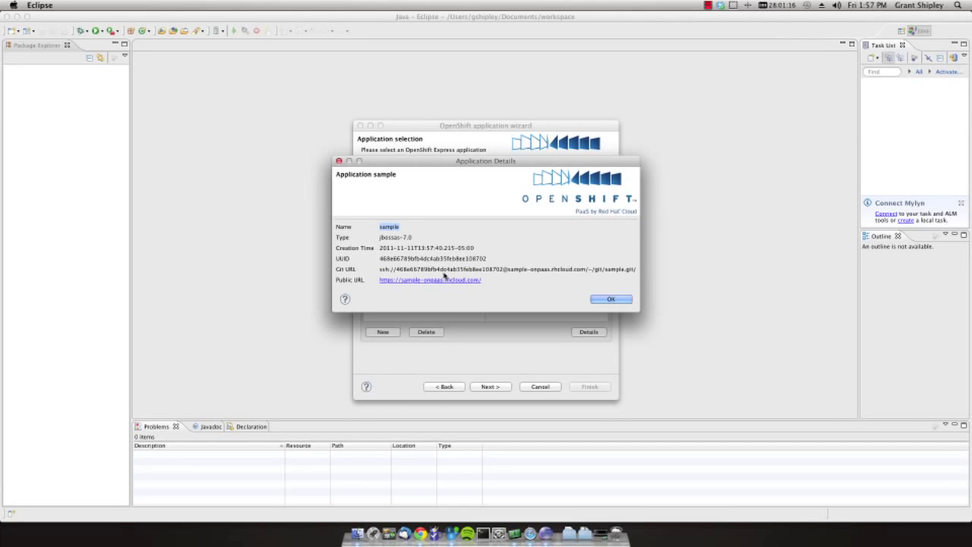
{"action": "left_click", "coordinate": [610, 299]}
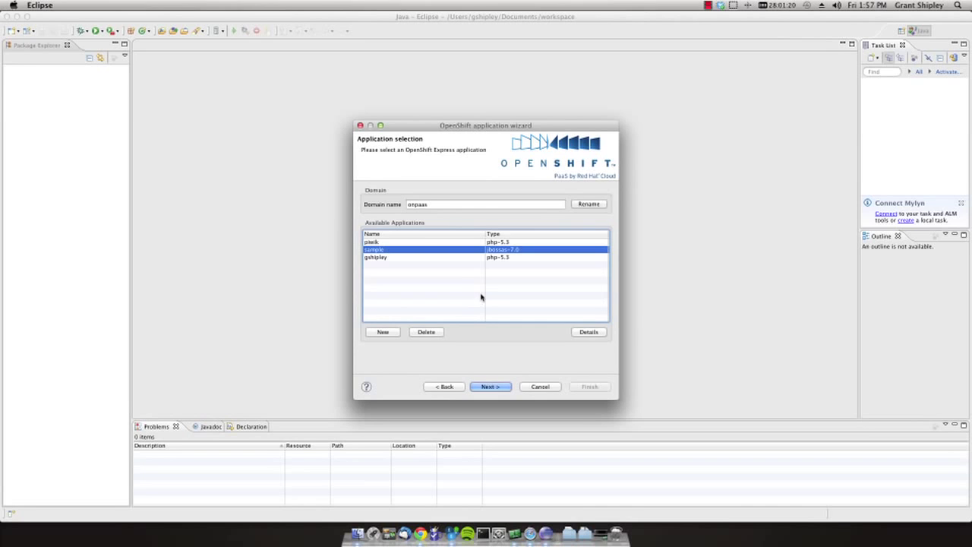
- Create a new application named 'plugin' with the jbossas-7.0 cartridge
{"action": "left_click", "coordinate": [393, 336]}
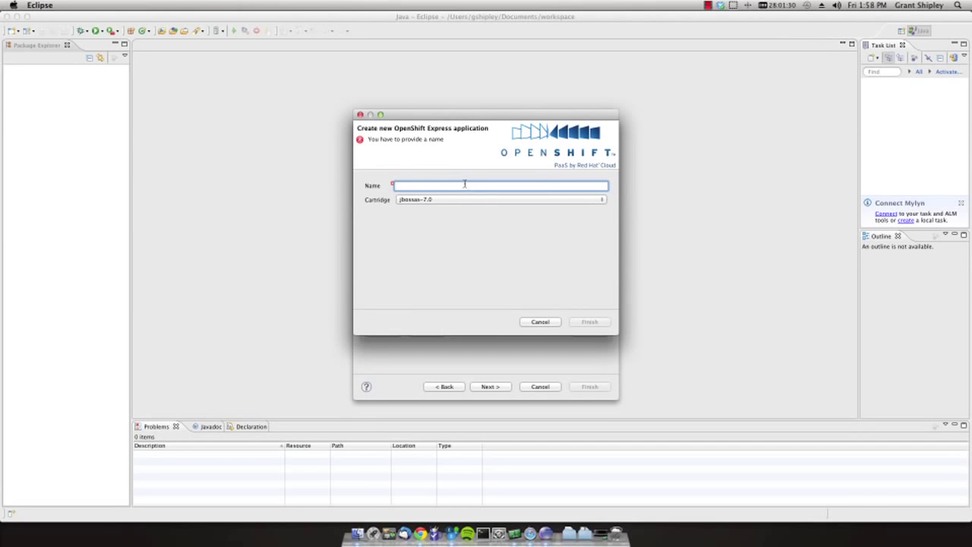
{"action": "type", "text": "plugin"}
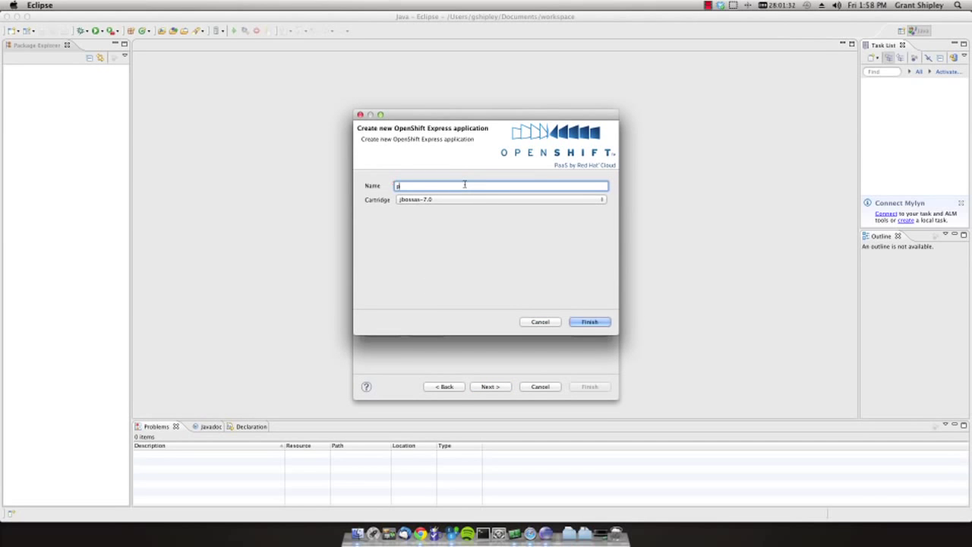
{"action": "left_click", "coordinate": [597, 325]}
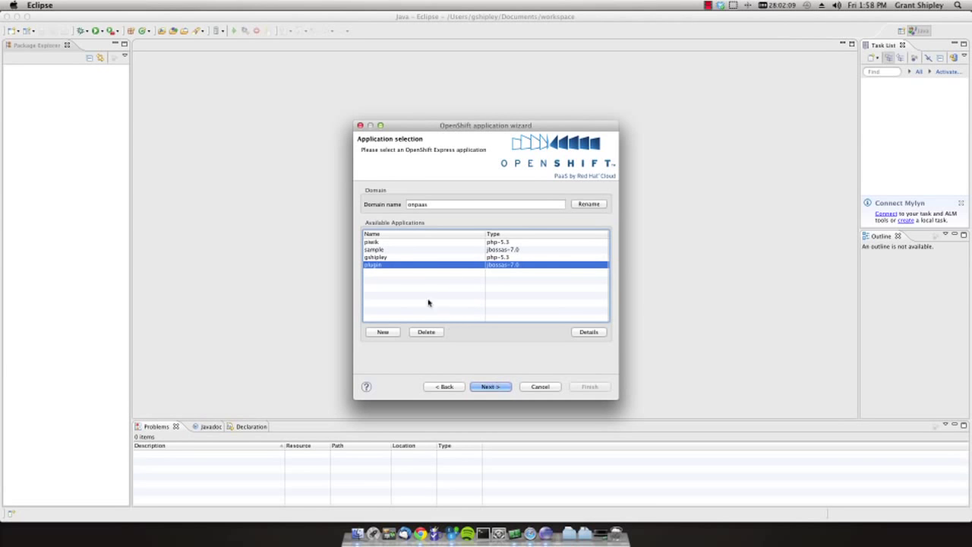
- Go to the Import Project page and uncheck 'Create a JBoss server adapter'
{"action": "left_click", "coordinate": [490, 386]}
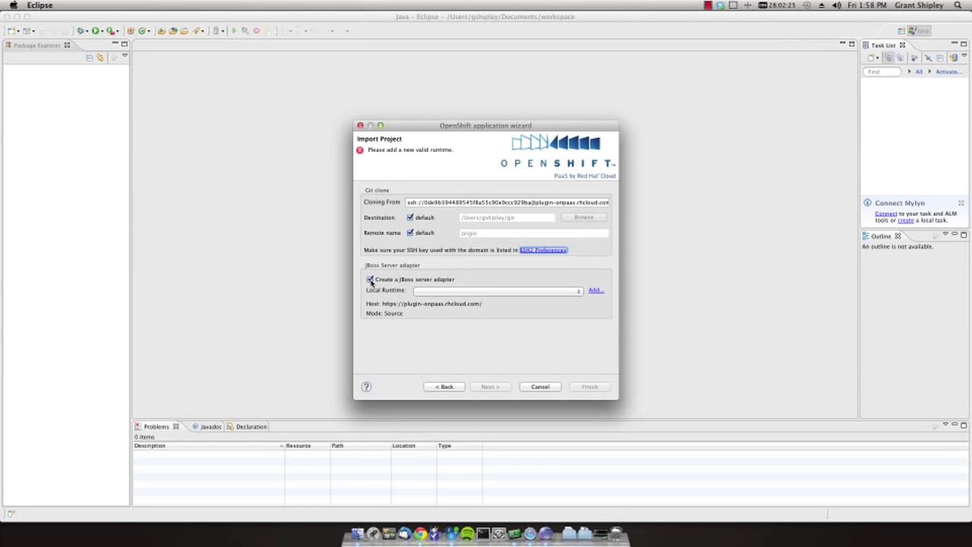
{"action": "left_click", "coordinate": [370, 280]}
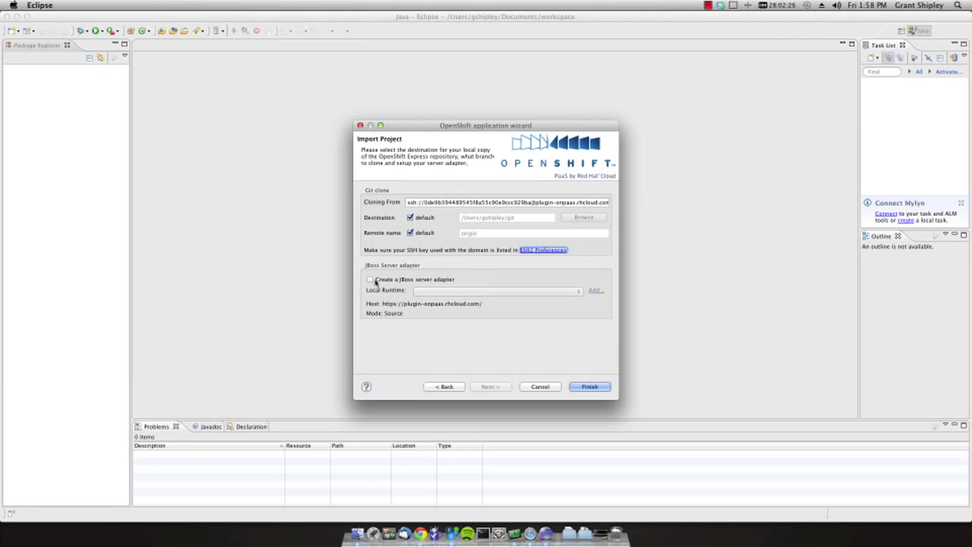
- Generate an RSA key pair in SSH2 Key Management, protected by a passphrase
{"action": "left_click", "coordinate": [534, 253]}
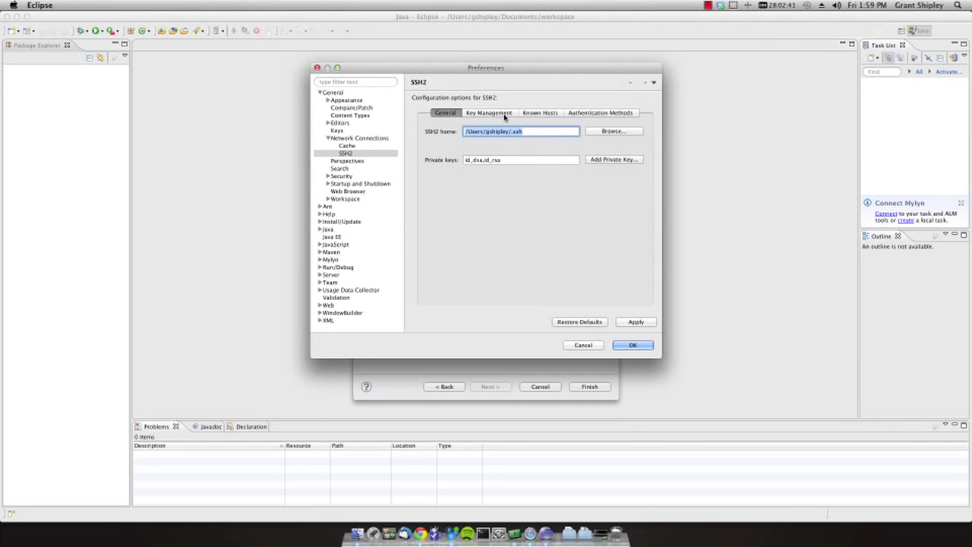
{"action": "left_click", "coordinate": [499, 116]}
{"action": "left_click", "coordinate": [532, 134]}
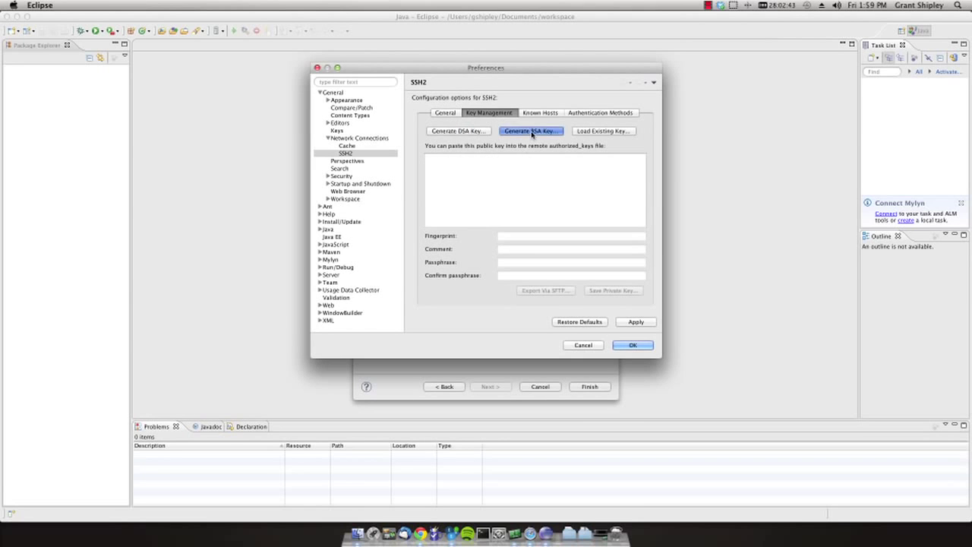
{"action": "left_click", "coordinate": [546, 262]}
{"action": "type", "text": "****"}
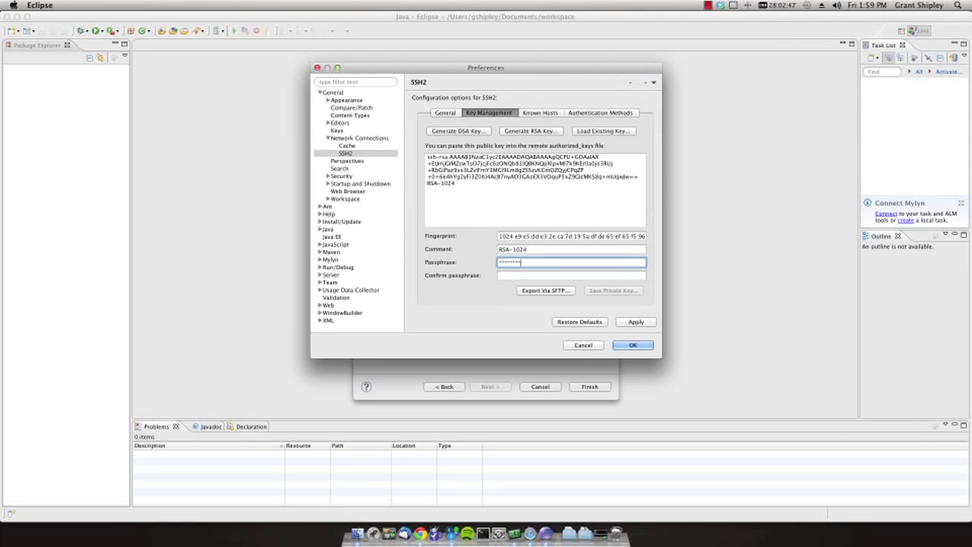
{"action": "key", "text": "Tab"}
{"action": "type", "text": "********"}
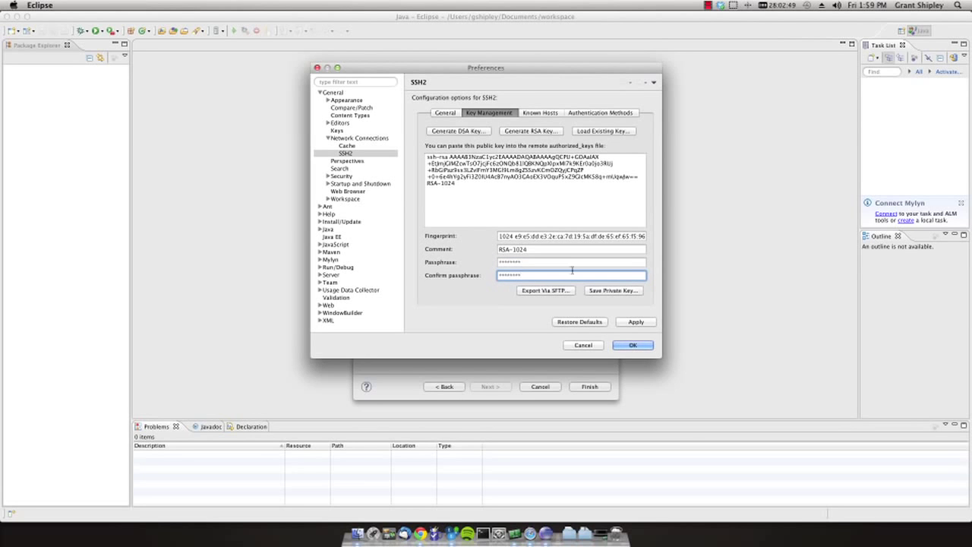
- Save the private key as id_rsa in the .ssh folder
{"action": "left_click", "coordinate": [613, 290]}
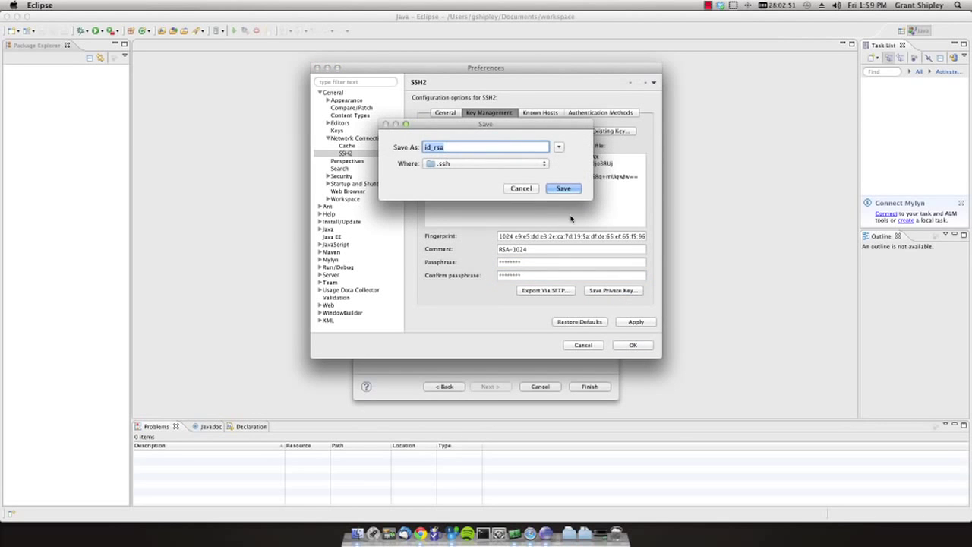
{"action": "left_click", "coordinate": [561, 189]}
{"action": "left_click", "coordinate": [585, 221]}
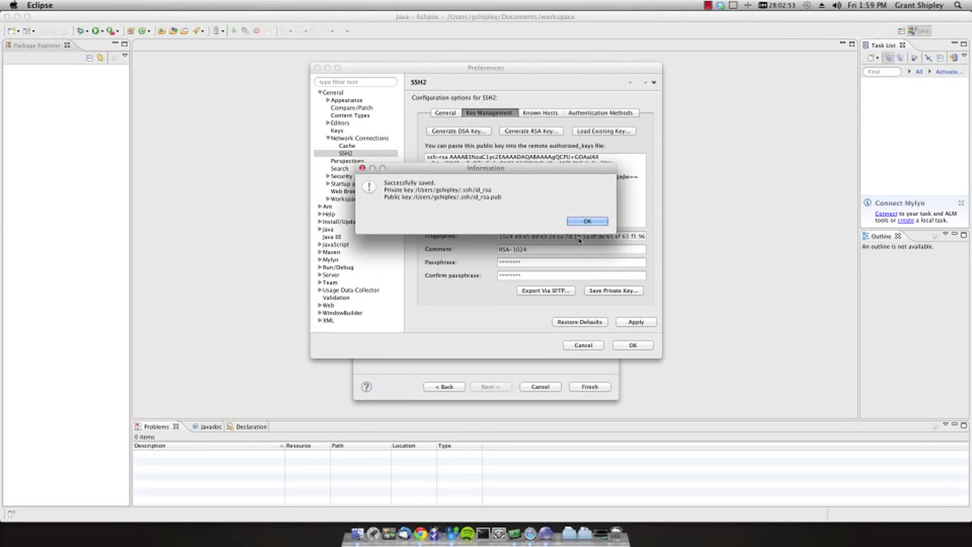
{"action": "left_click", "coordinate": [586, 221]}
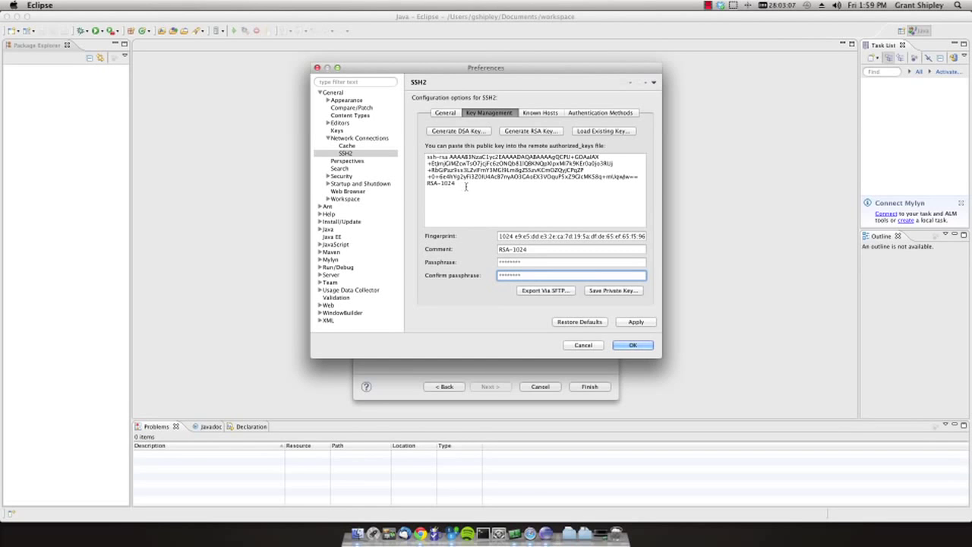
- Copy the generated public key text and switch to Safari's address bar
{"action": "left_click_drag", "start_coordinate": [463, 187], "coordinate": [423, 156]}
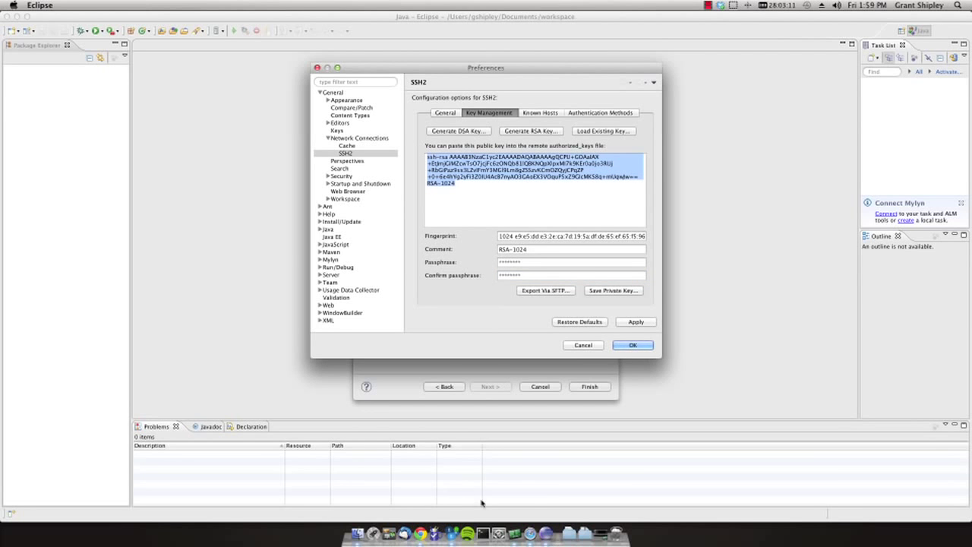
{"action": "left_click", "coordinate": [530, 533]}
{"action": "left_click", "coordinate": [316, 50]}
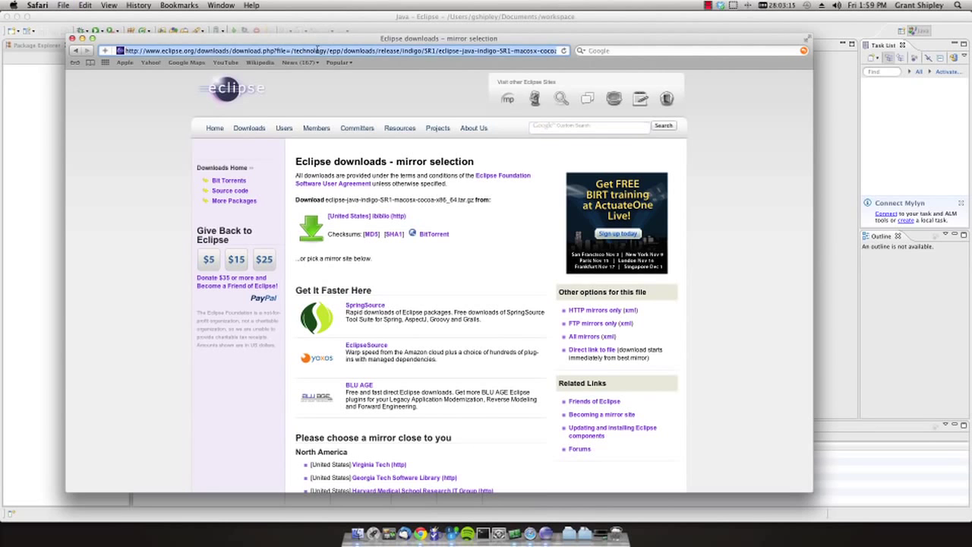
- Go to openshift.com and sign in with the OpenShift account credentials
{"action": "type", "text": "openshift.com"}
{"action": "key", "text": "Return"}
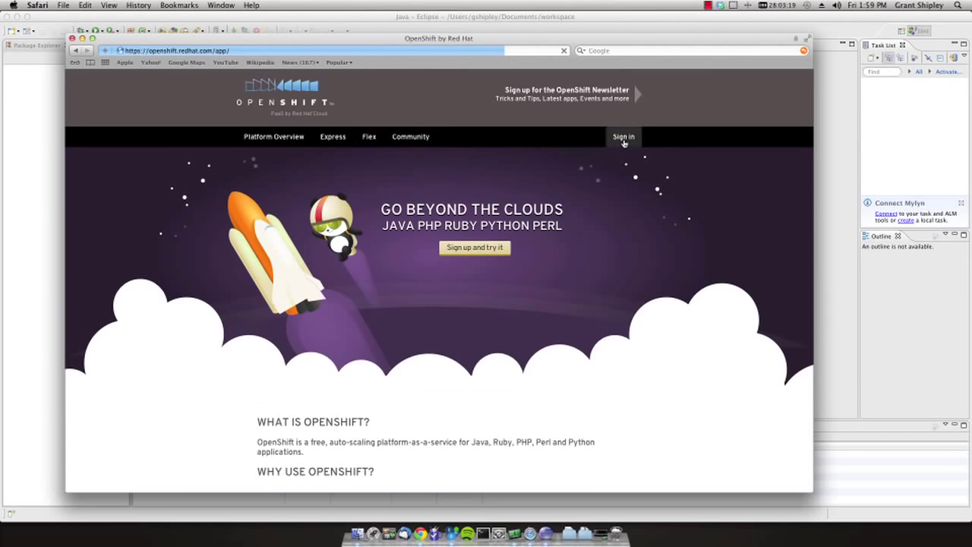
{"action": "left_click", "coordinate": [624, 137]}
{"action": "type", "text": "gshipley21"}
{"action": "key", "text": "Tab"}
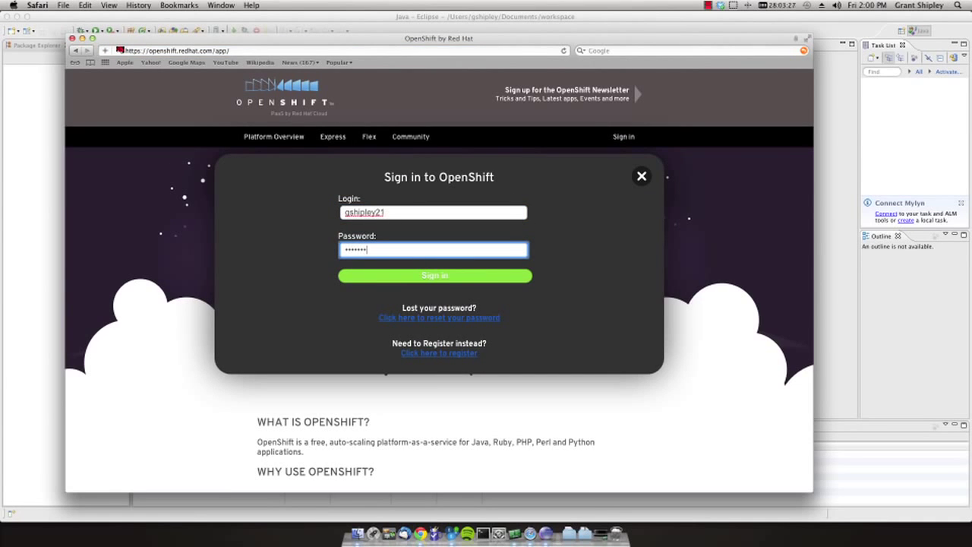
{"action": "key", "text": "Return"}
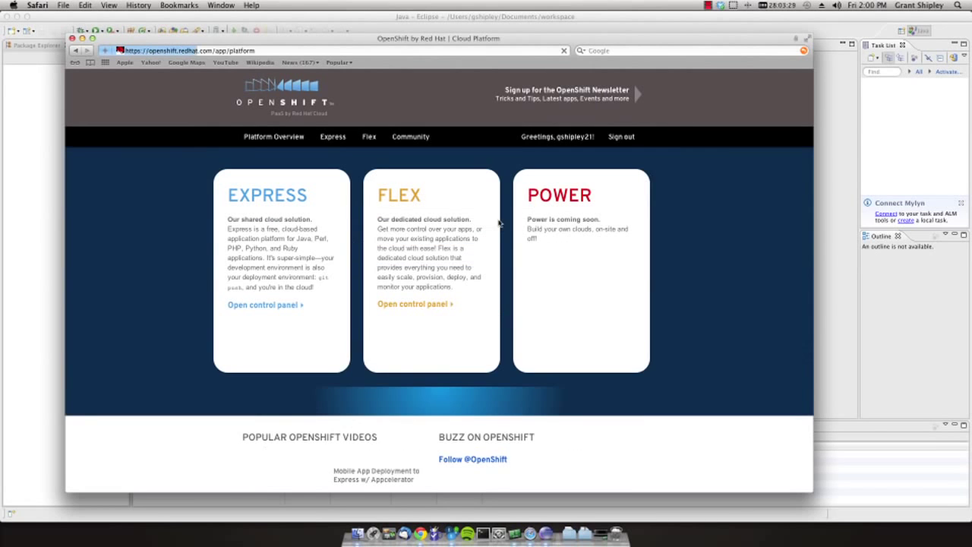
- In the Express Console, replace the onpaas domain's SSH key with the new public key, then return to Eclipse
{"action": "left_click", "coordinate": [332, 138]}
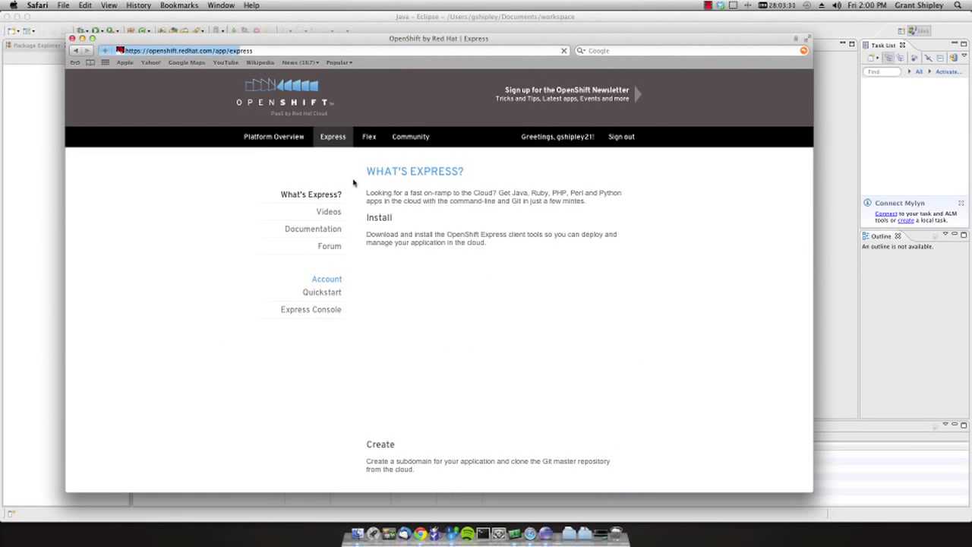
{"action": "left_click", "coordinate": [326, 310]}
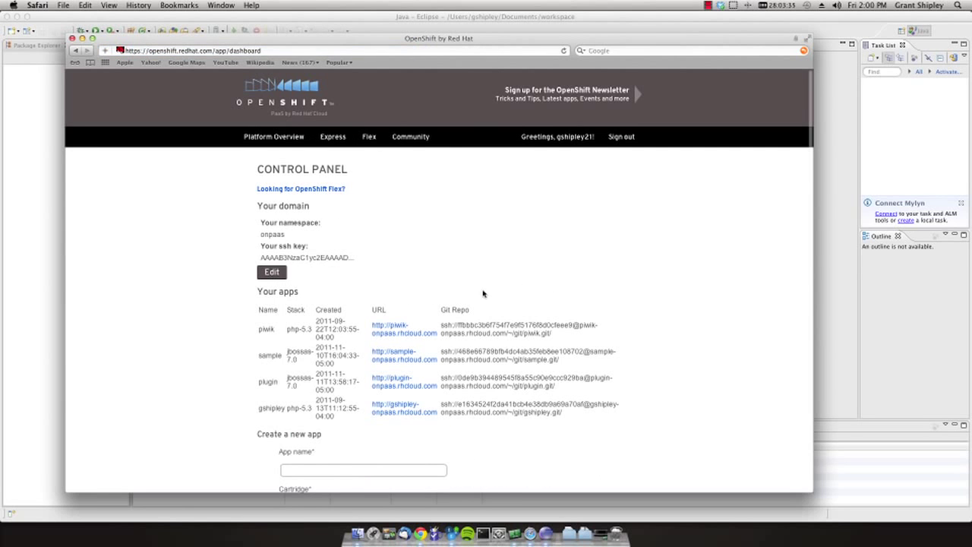
{"action": "left_click", "coordinate": [272, 273]}
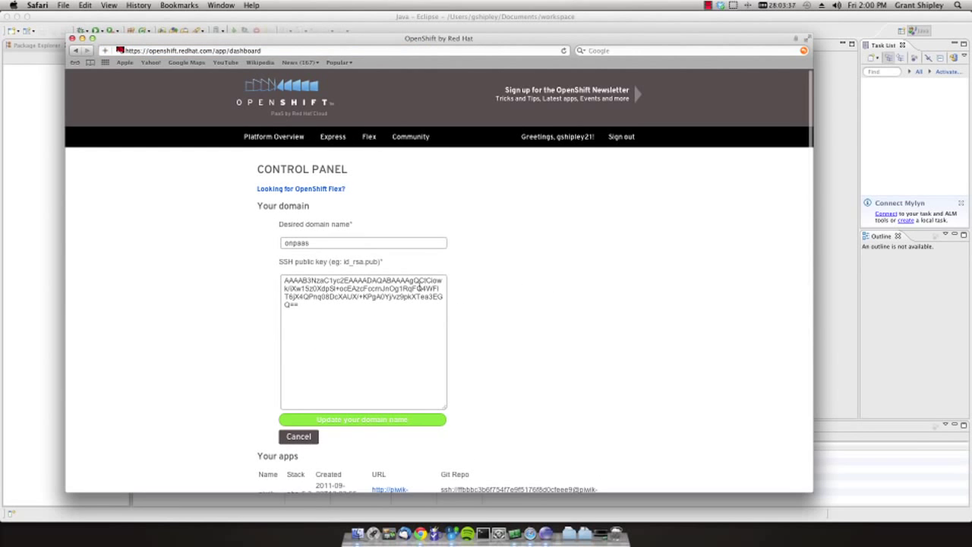
{"action": "left_click_drag", "start_coordinate": [333, 311], "coordinate": [267, 276]}
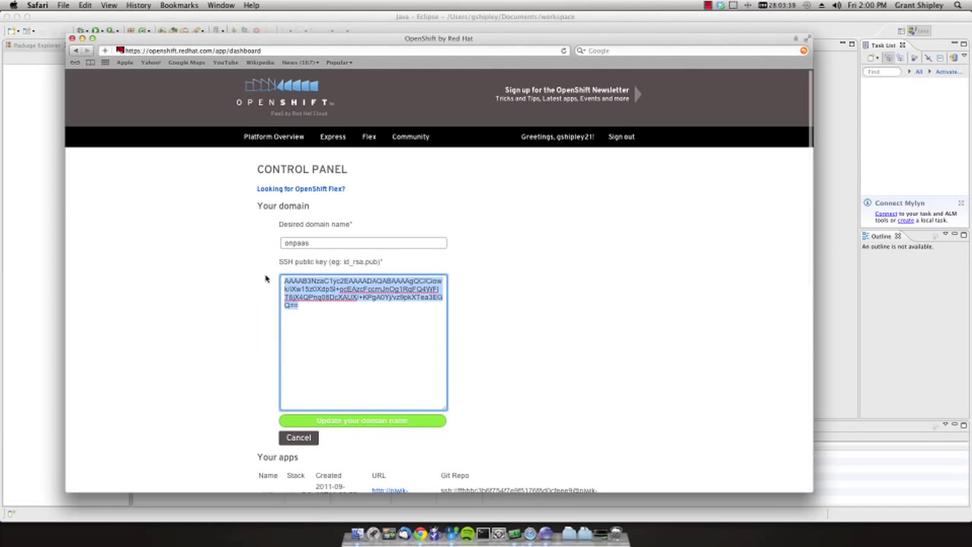
{"action": "key", "text": "super+v"}
{"action": "left_click", "coordinate": [353, 422]}
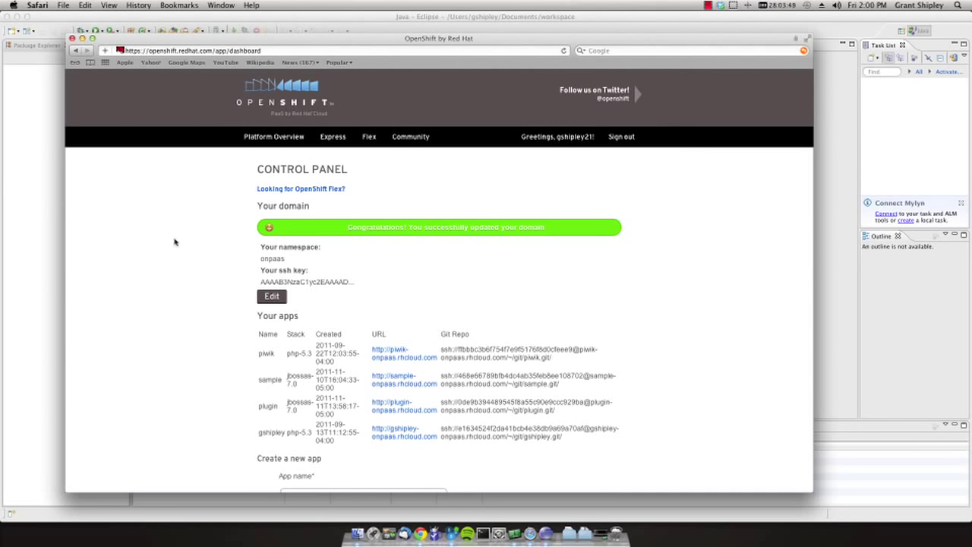
{"action": "left_click", "coordinate": [46, 206]}
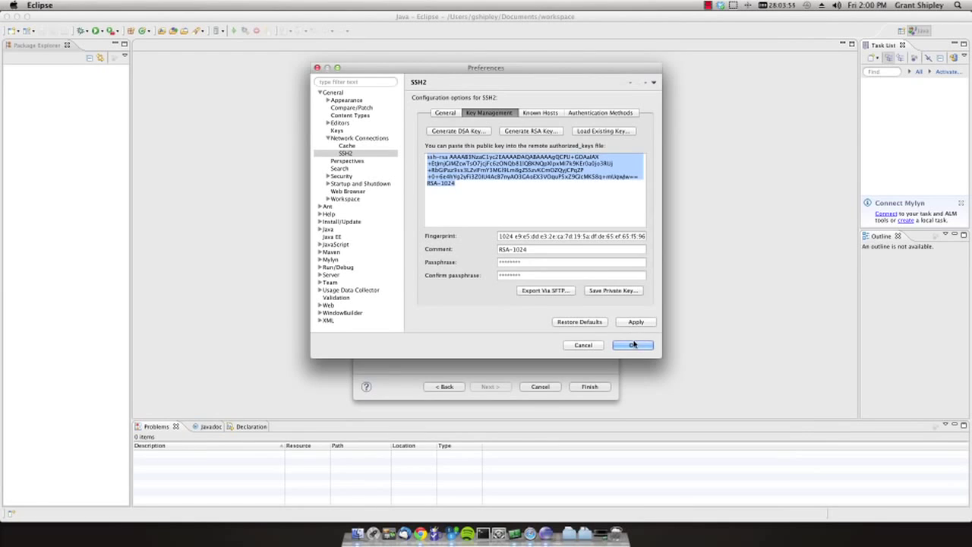
- Clone the plugin app's repository, trusting the OpenShift git host and entering the SSH key passphrase
{"action": "left_click", "coordinate": [636, 346]}
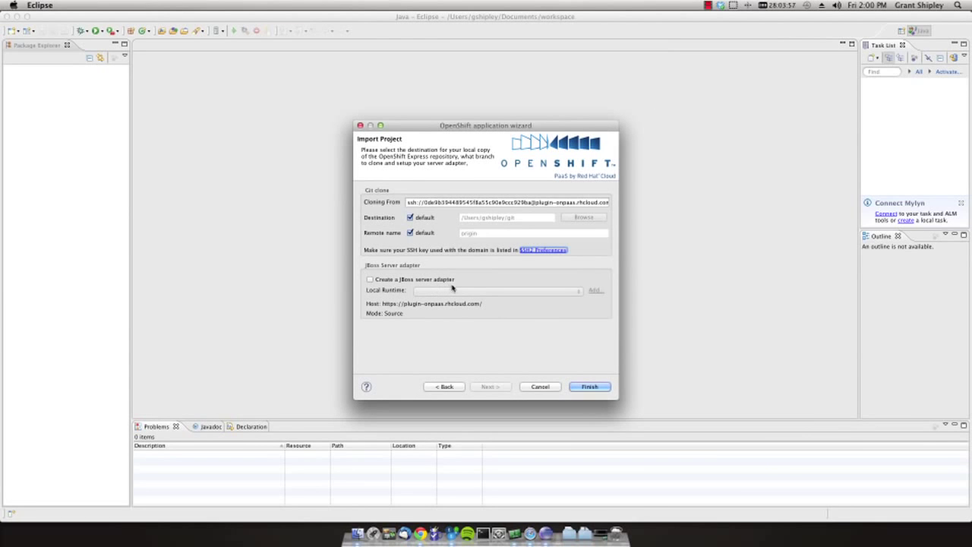
{"action": "left_click", "coordinate": [599, 389]}
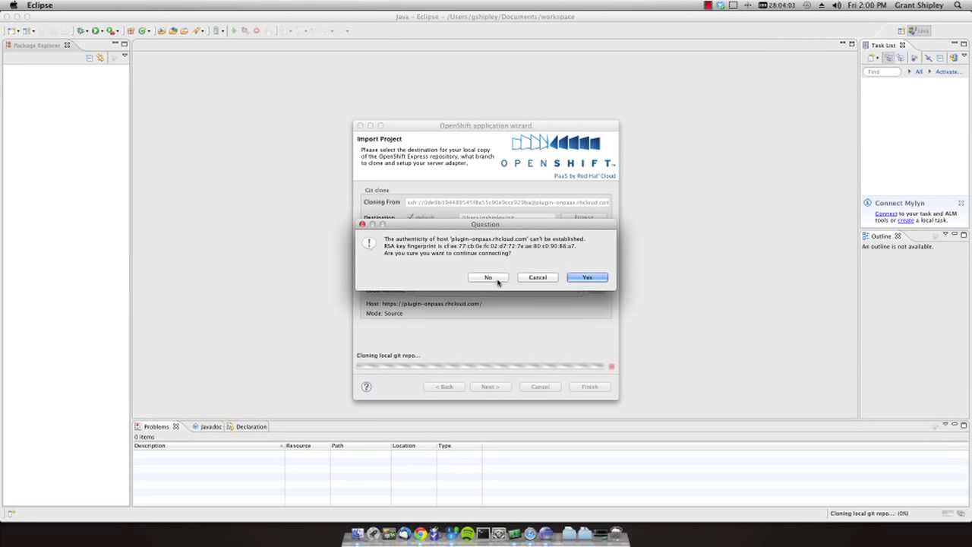
{"action": "left_click", "coordinate": [587, 278]}
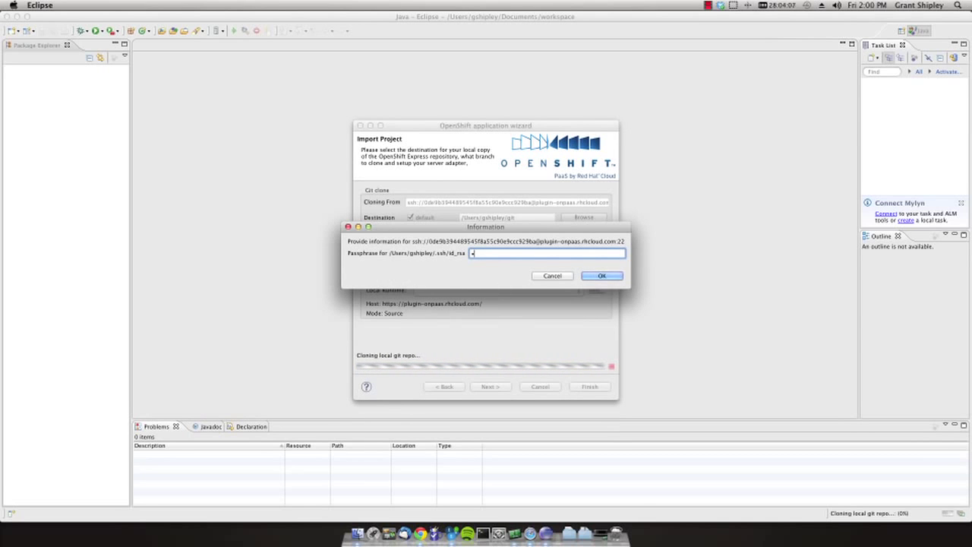
{"action": "type", "text": "•••••"}
{"action": "key", "text": "Return"}
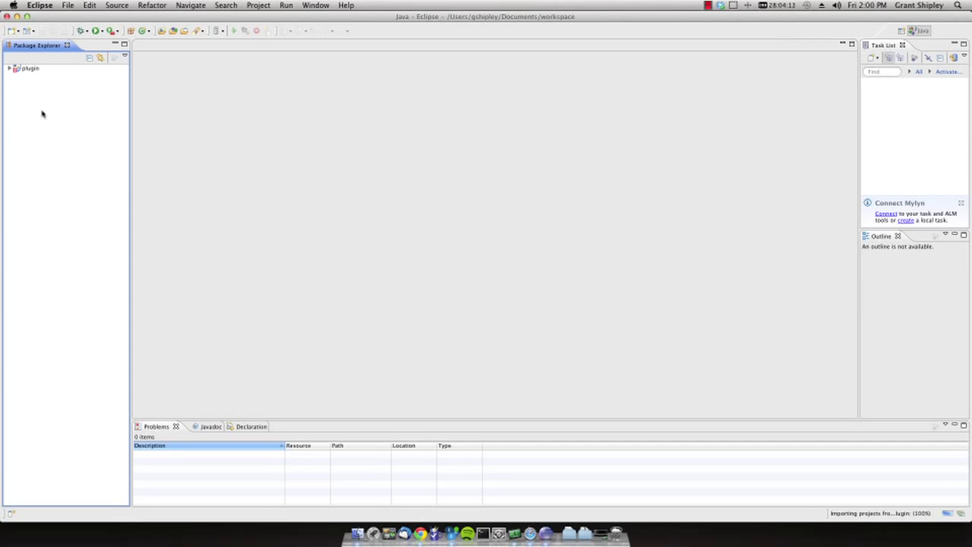
- Open snoop.jsp from plugin > src > main > webapp in the editor
{"action": "left_click", "coordinate": [10, 69]}
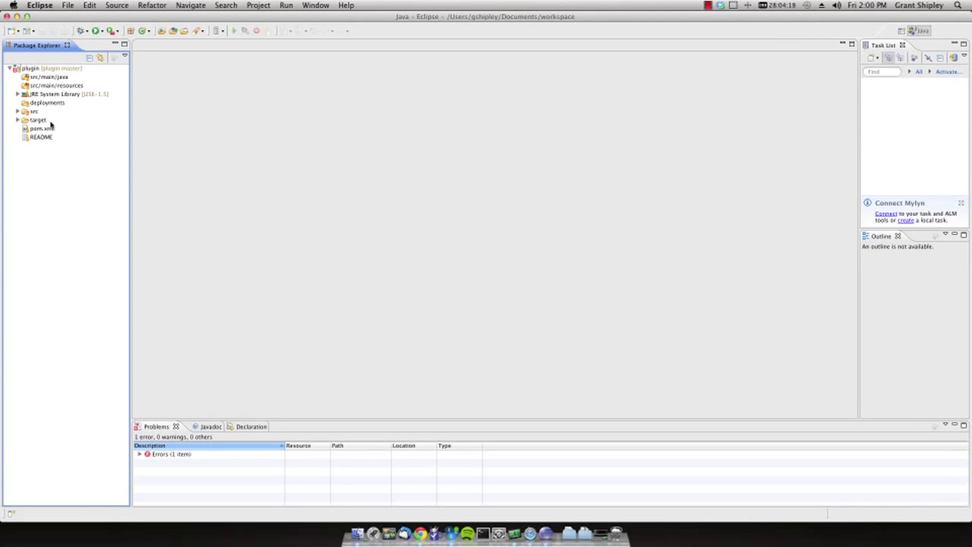
{"action": "left_click", "coordinate": [18, 112]}
{"action": "left_click", "coordinate": [25, 120]}
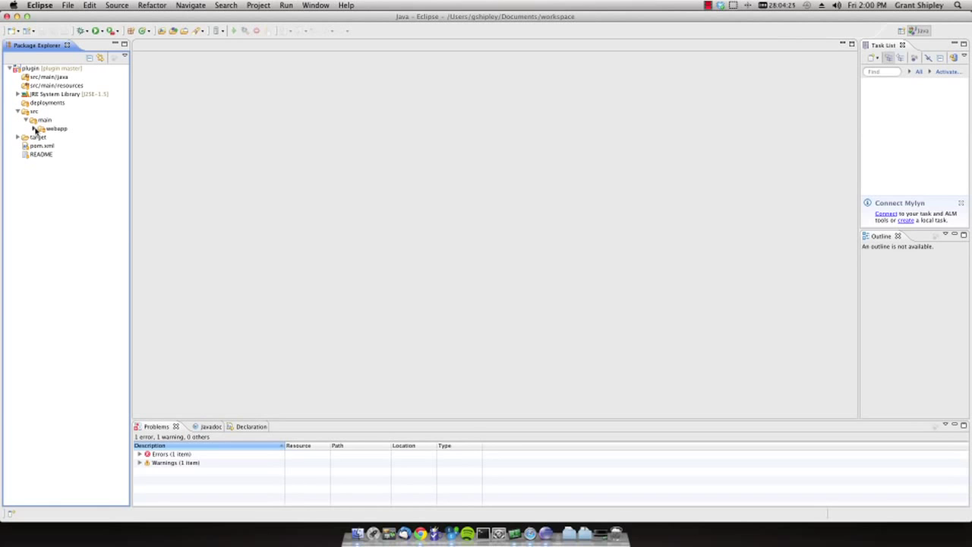
{"action": "left_click", "coordinate": [34, 129]}
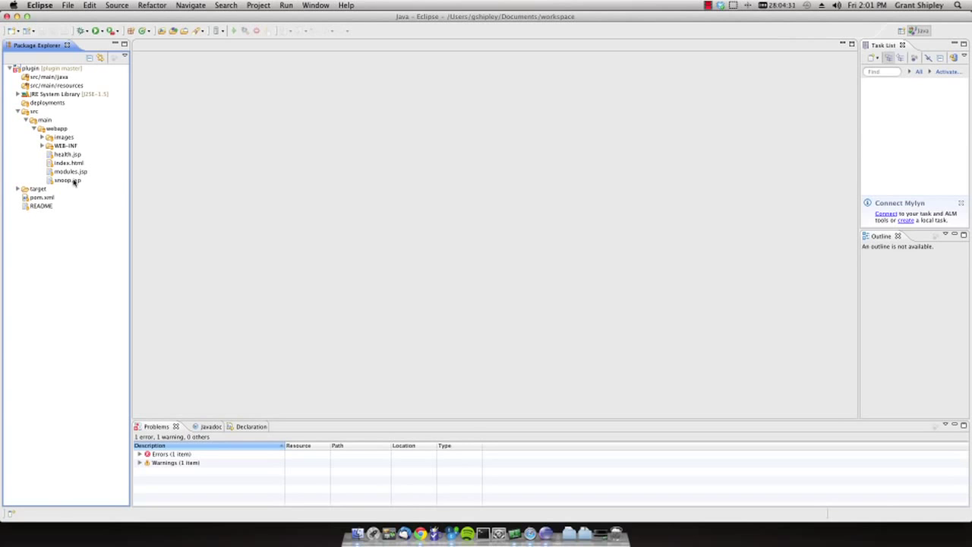
{"action": "double_click", "coordinate": [74, 181]}
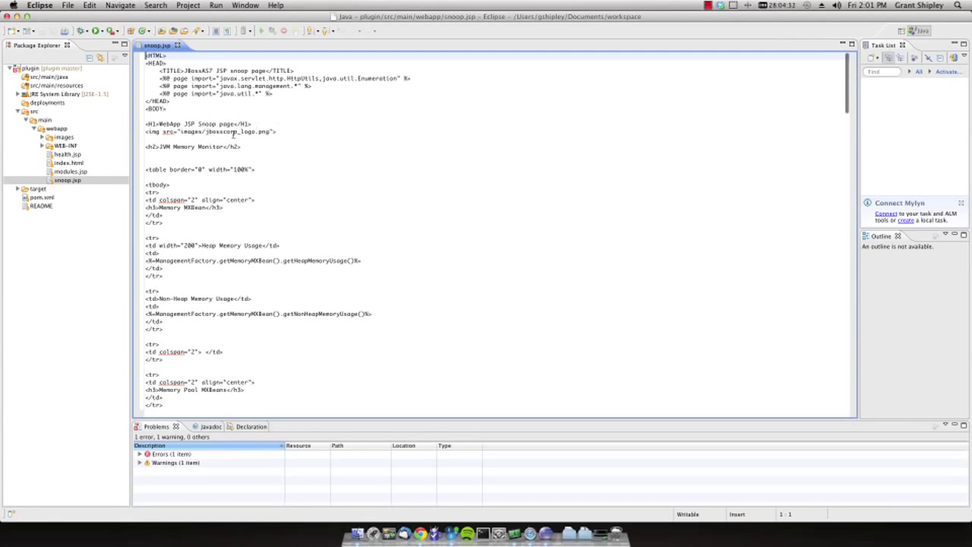
- Change the heading to 'JVM Memory Monitor!' and save snoop.jsp
{"action": "left_click", "coordinate": [226, 147]}
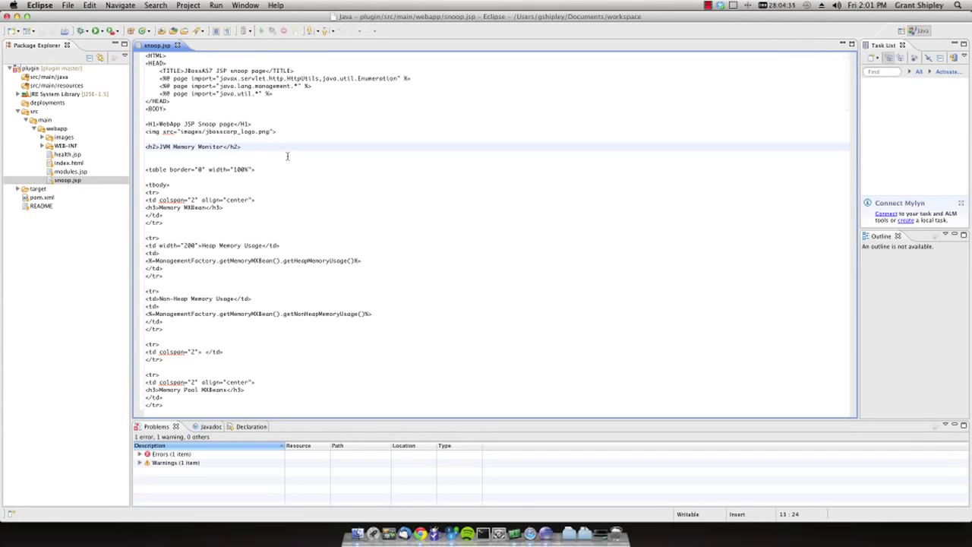
{"action": "type", "text": "!"}
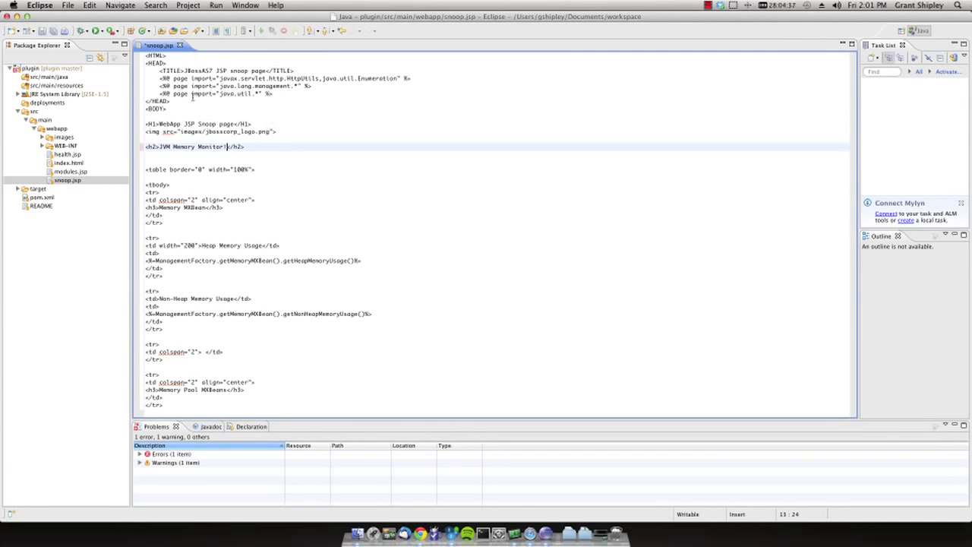
{"action": "left_click", "coordinate": [44, 34]}
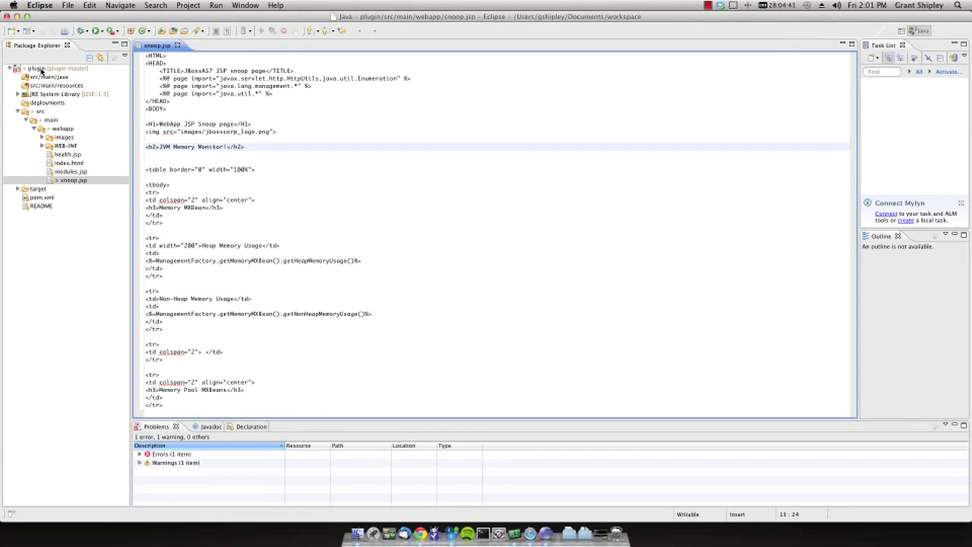
- Commit the plugin project's changes with the message 'Added a bang.'
{"action": "right_click", "coordinate": [42, 69]}
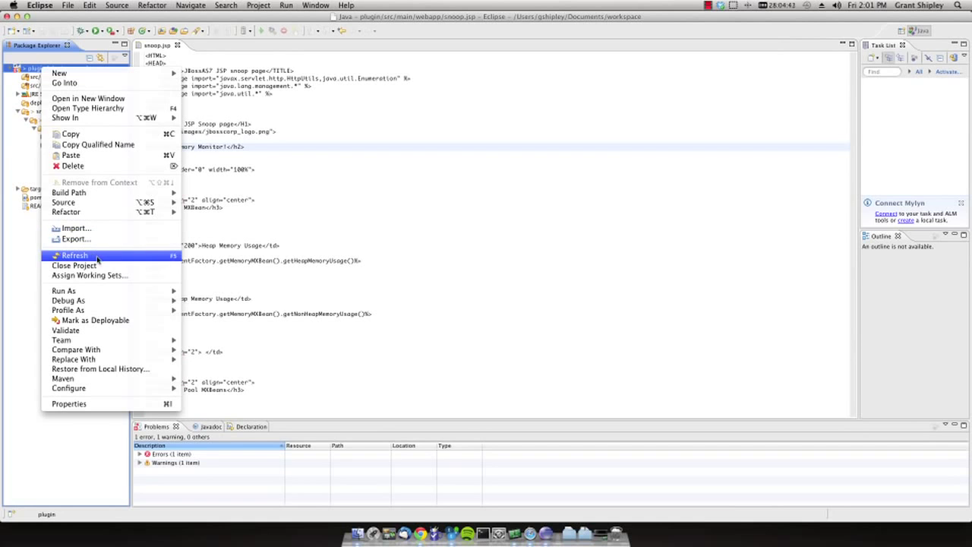
{"action": "mouse_move", "coordinate": [115, 342]}
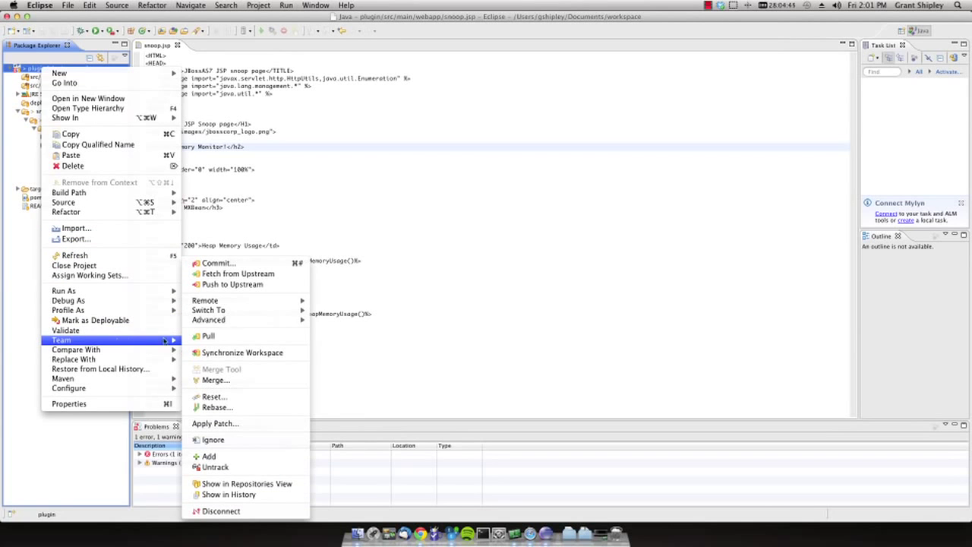
{"action": "left_click", "coordinate": [217, 263]}
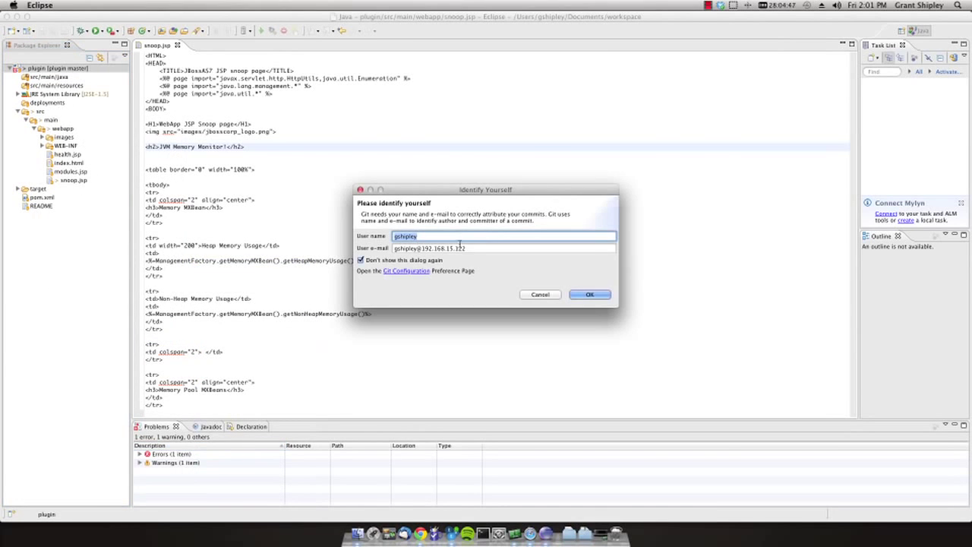
{"action": "left_click", "coordinate": [585, 295]}
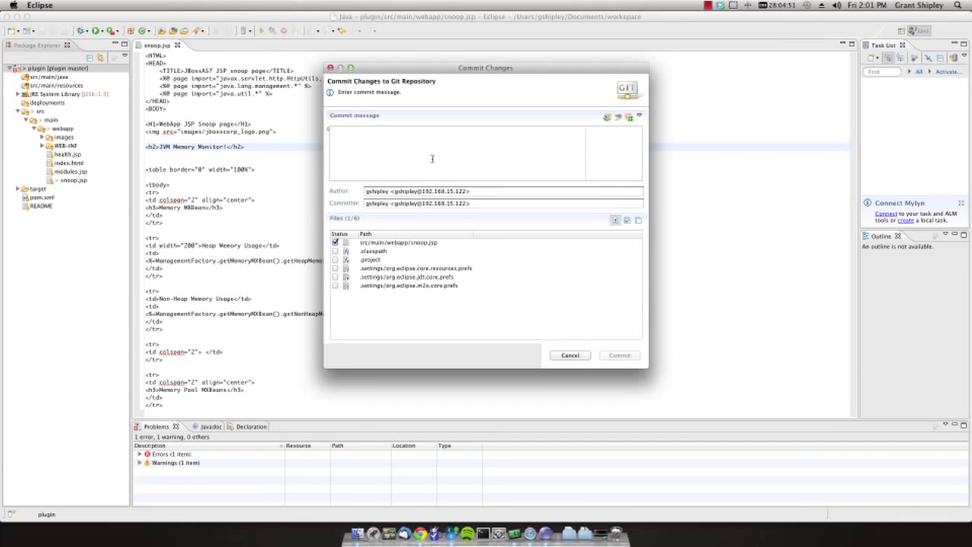
{"action": "type", "text": "Added a bang."}
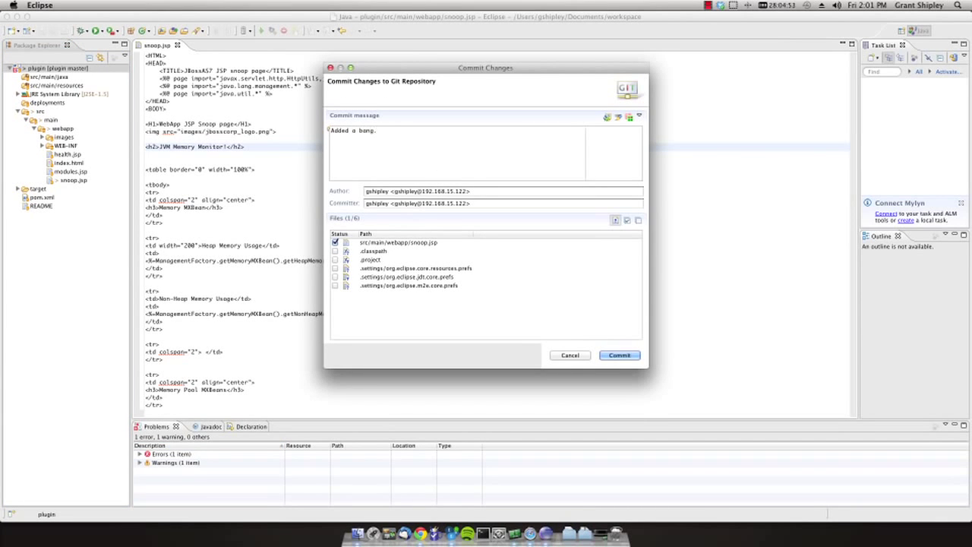
{"action": "left_click", "coordinate": [629, 355]}
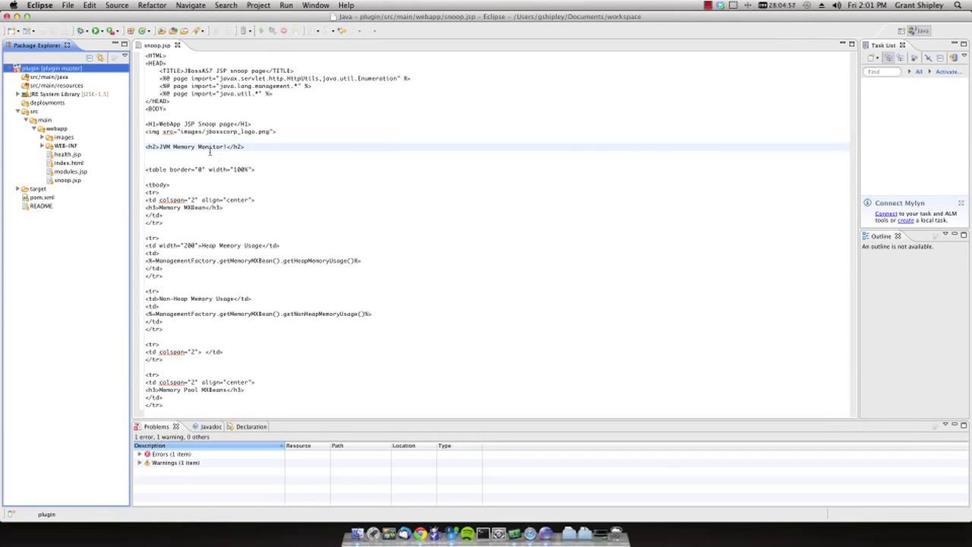
- Push the new commit to the upstream OpenShift repository
{"action": "right_click", "coordinate": [45, 69]}
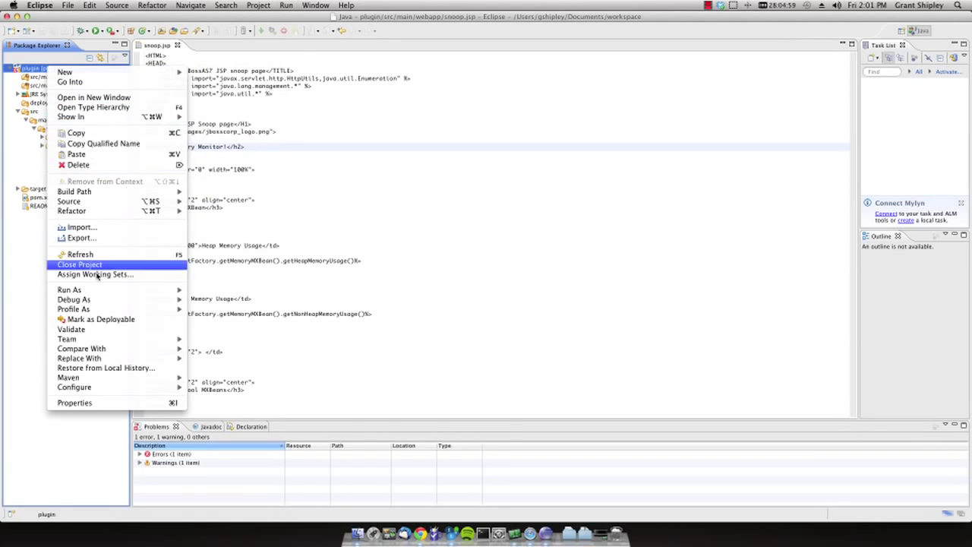
{"action": "mouse_move", "coordinate": [118, 339]}
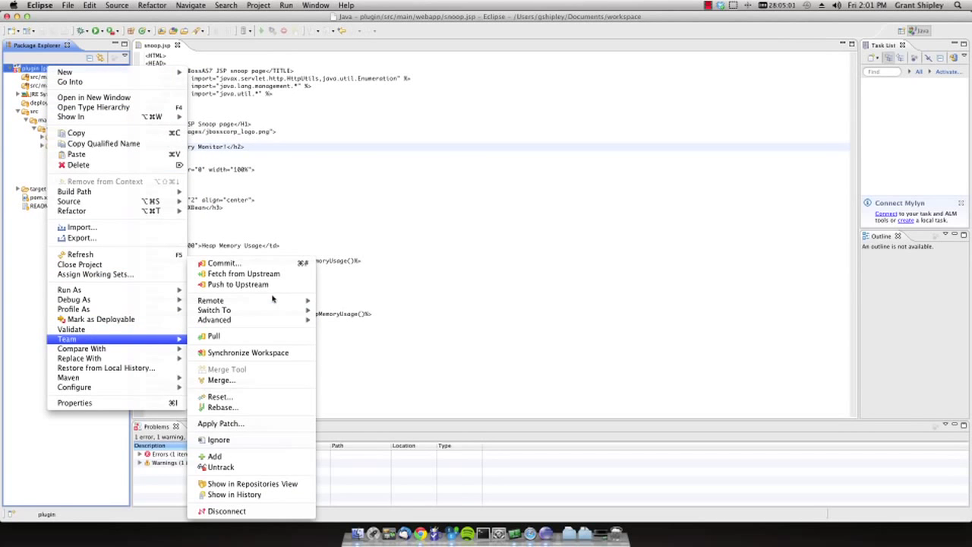
{"action": "left_click", "coordinate": [276, 287]}
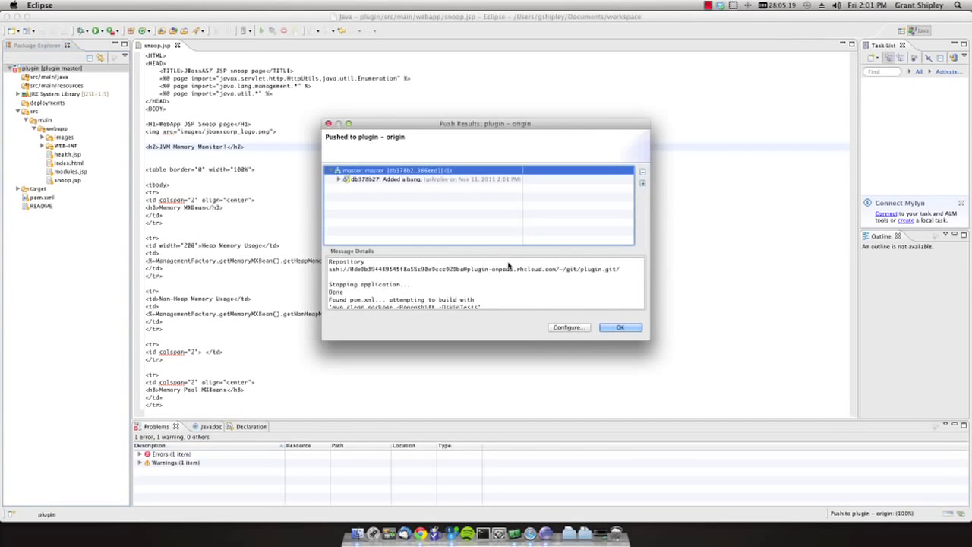
{"action": "left_click", "coordinate": [619, 327]}
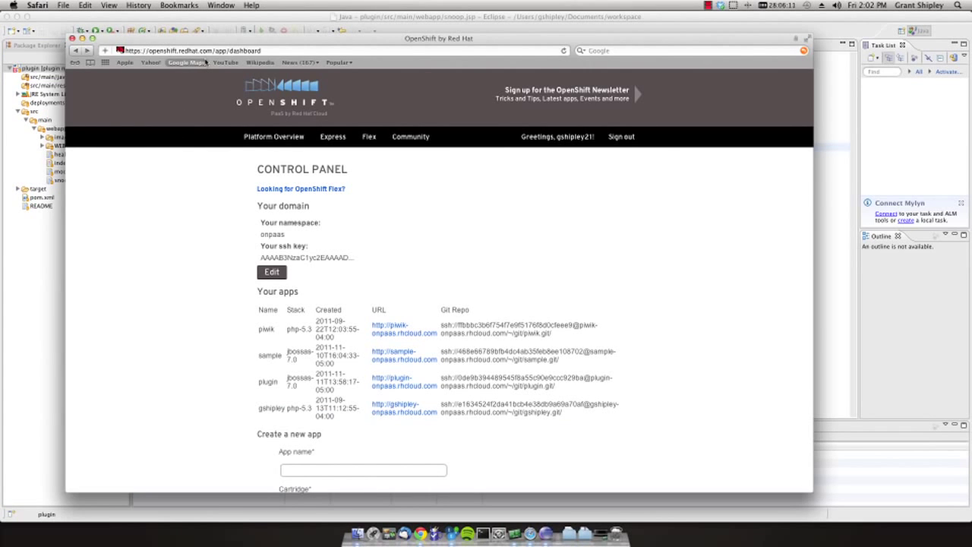
- Load the plugin app's live site at plugin-onpaas.rhcloud.com in Safari
{"action": "key", "text": "super+l"}
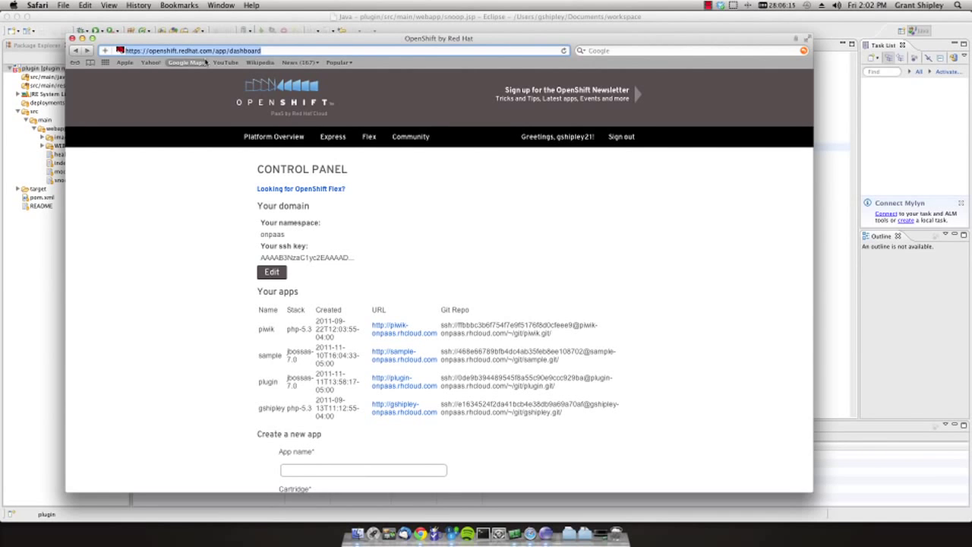
{"action": "type", "text": "plugin-p"}
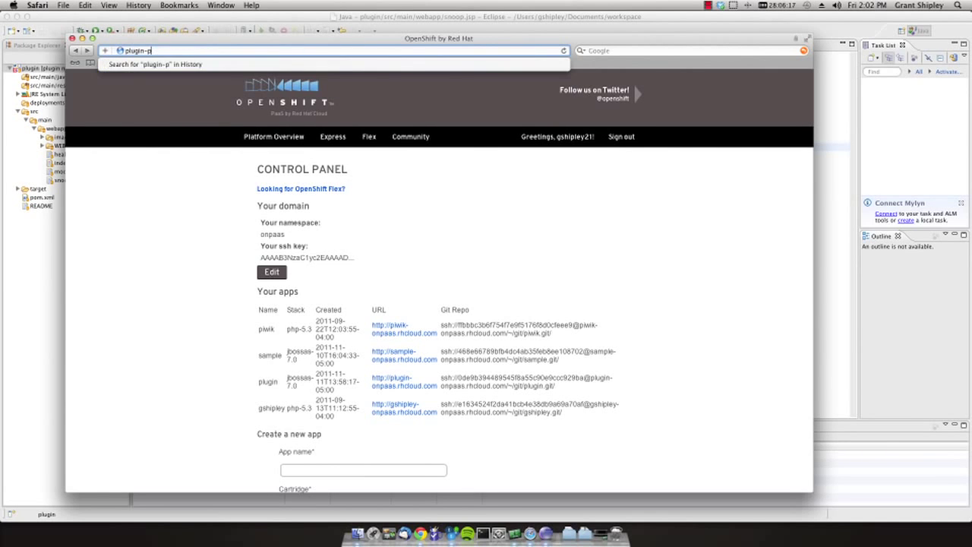
{"action": "key", "text": "BackSpace"}
{"action": "type", "text": "onp"}
{"action": "type", "text": "s.rhcloug.com"}
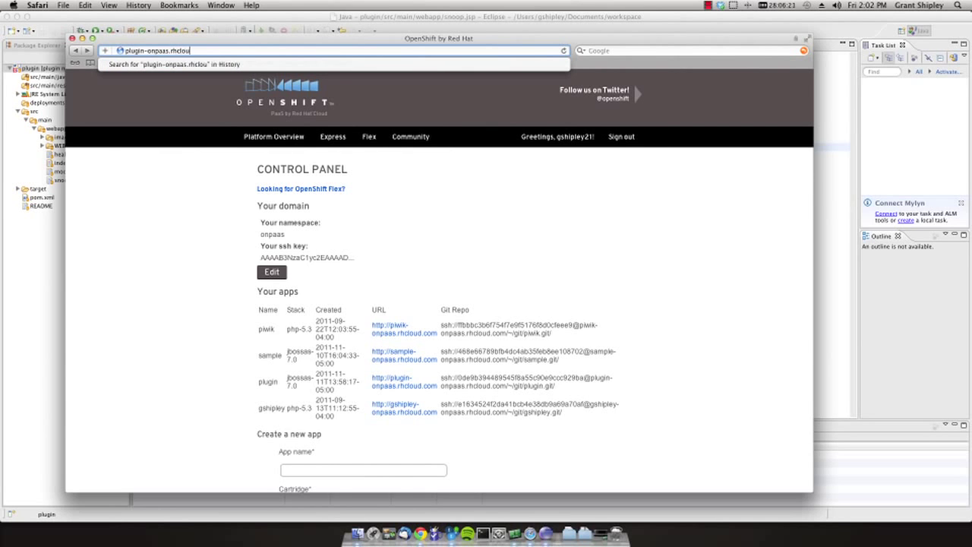
{"action": "key", "text": "BackSpace"}
{"action": "key", "text": "BackSpace"}
{"action": "type", "text": ".com"}
{"action": "key", "text": "Return"}
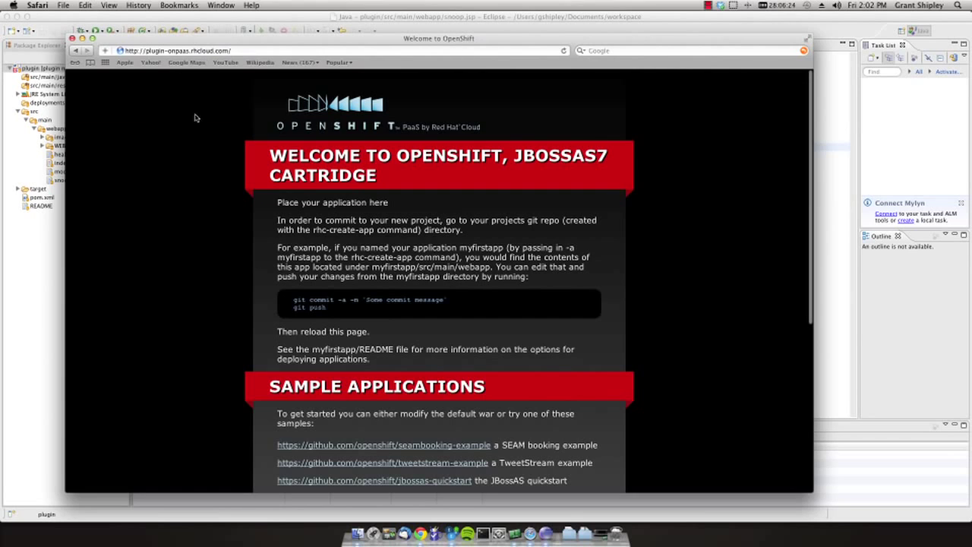
- Open plugin-onpaas.rhcloud.com/snoop.jsp, check the 'JVM Memory Monitor!' heading, then return to Eclipse
{"action": "left_click", "coordinate": [256, 51]}
{"action": "type", "text": "snoop.jsp"}
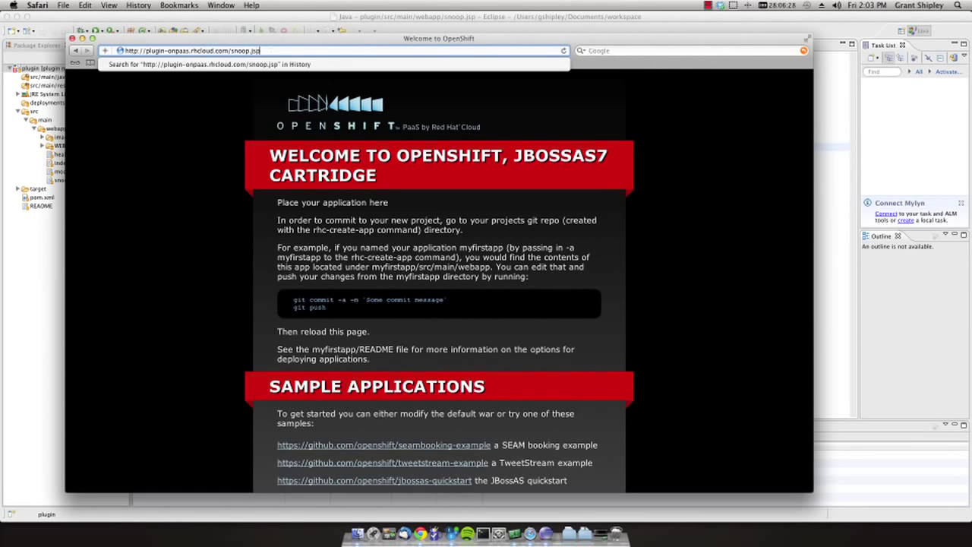
{"action": "key", "text": "Return"}
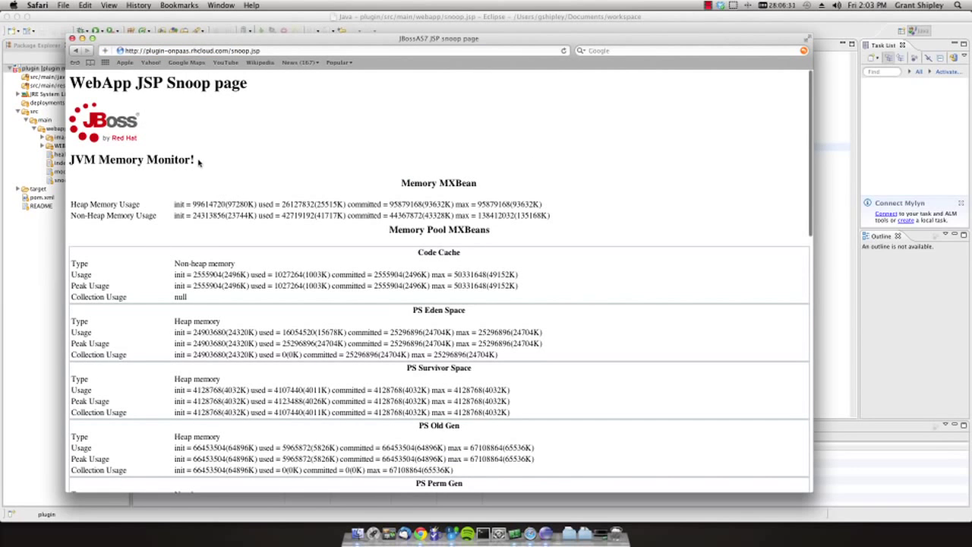
{"action": "left_click_drag", "start_coordinate": [198, 162], "coordinate": [186, 161]}
{"action": "left_click", "coordinate": [47, 261]}
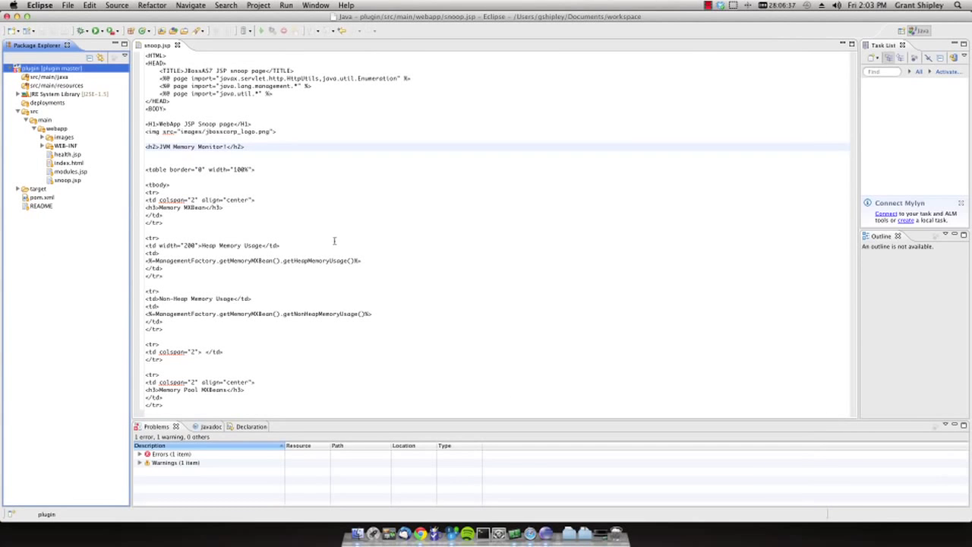